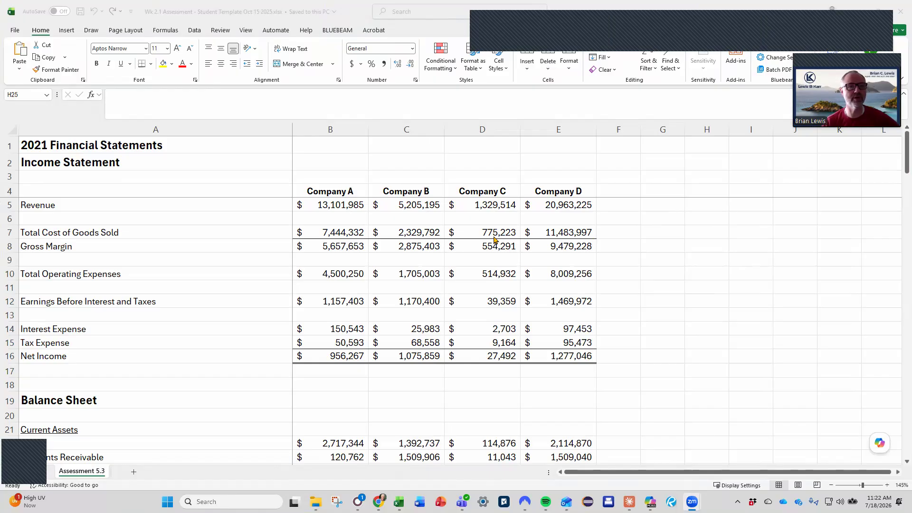
Review the income statement and balance sheet figures for Companies A through D.
{"action": "left_click", "coordinate": [394, 255]}
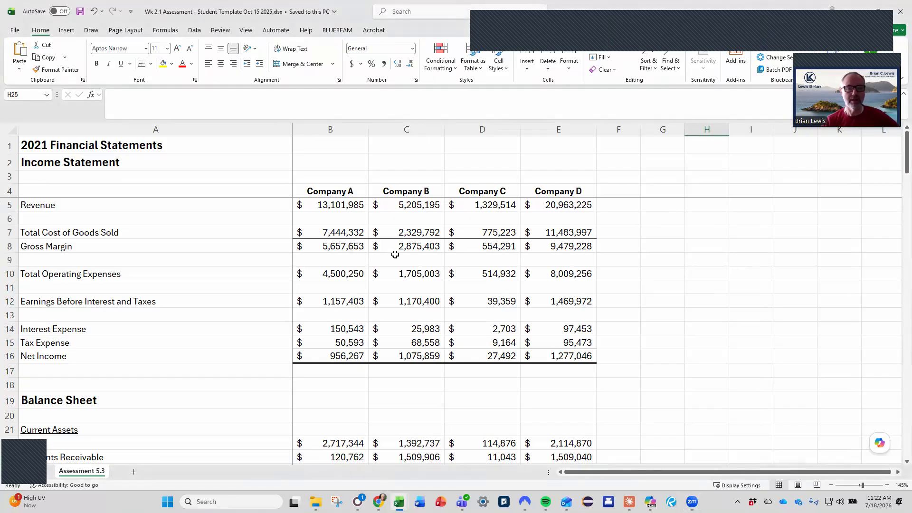
{"action": "scroll", "coordinate": [395, 254], "scroll_direction": "down", "scroll_amount": 1}
{"action": "scroll", "coordinate": [395, 255], "scroll_direction": "up", "scroll_amount": 1}
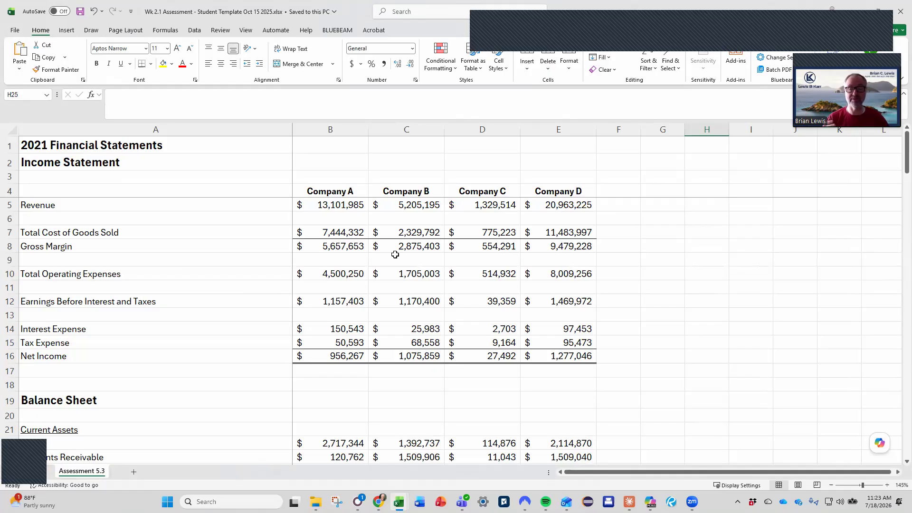
{"action": "left_click_drag", "start_coordinate": [343, 205], "coordinate": [574, 351]}
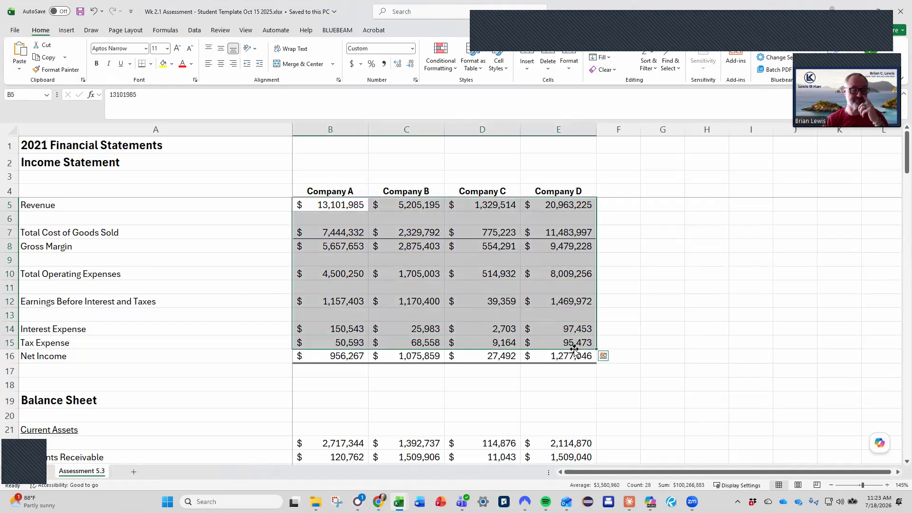
{"action": "scroll", "coordinate": [574, 351], "scroll_direction": "down", "scroll_amount": 4}
{"action": "left_click_drag", "start_coordinate": [341, 276], "coordinate": [575, 442]}
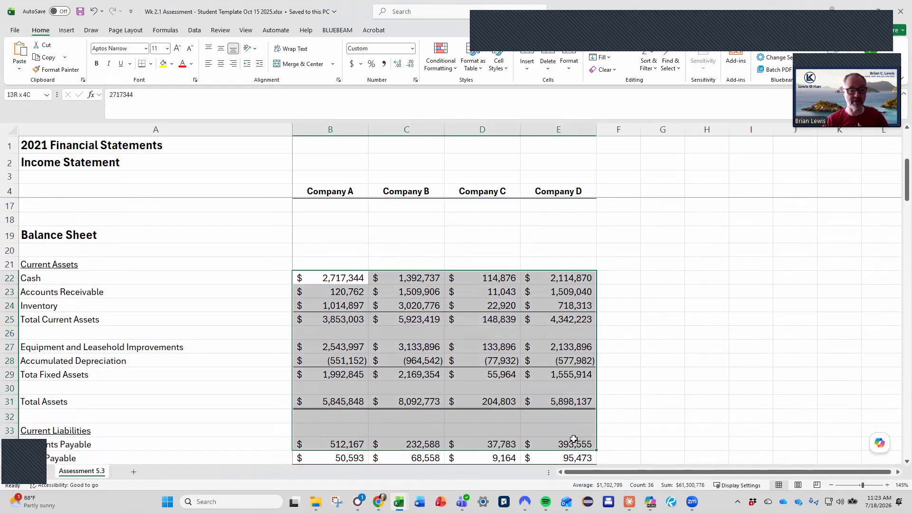
{"action": "scroll", "coordinate": [576, 444], "scroll_direction": "down", "scroll_amount": 5}
{"action": "left_click", "coordinate": [561, 387]}
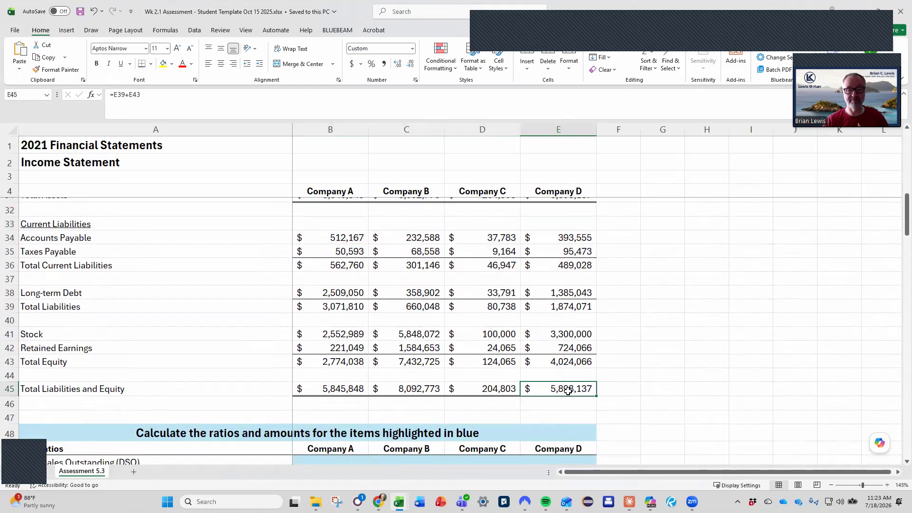
{"action": "scroll", "coordinate": [567, 387], "scroll_direction": "down", "scroll_amount": 5}
Review the Key Ratios list and the blank blue cells for each company.
{"action": "left_click", "coordinate": [322, 256]}
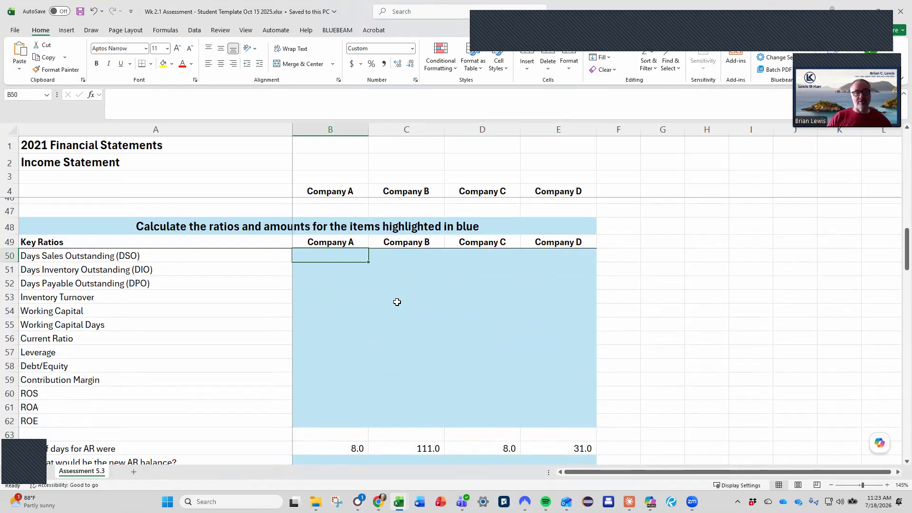
{"action": "scroll", "coordinate": [397, 302], "scroll_direction": "down", "scroll_amount": 3}
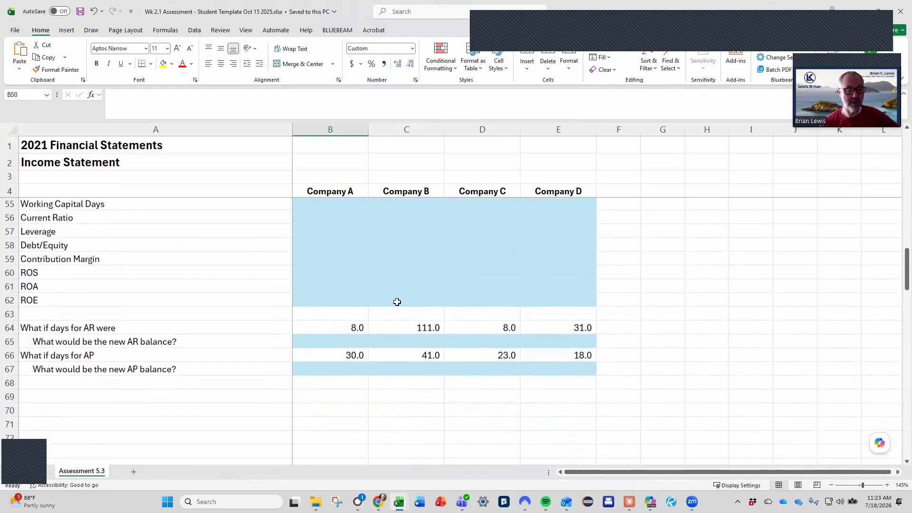
{"action": "scroll", "coordinate": [397, 302], "scroll_direction": "up", "scroll_amount": 4}
{"action": "scroll", "coordinate": [397, 302], "scroll_direction": "down", "scroll_amount": 2}
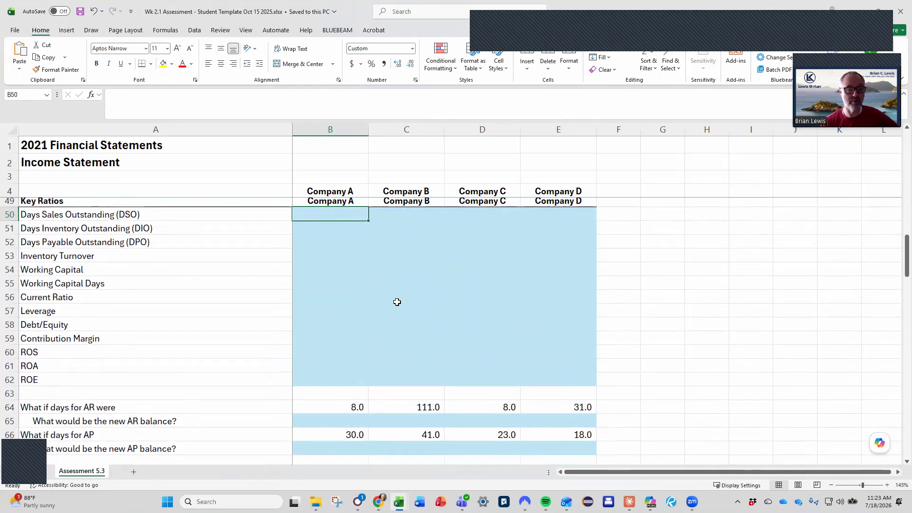
{"action": "scroll", "coordinate": [397, 302], "scroll_direction": "up", "scroll_amount": 1}
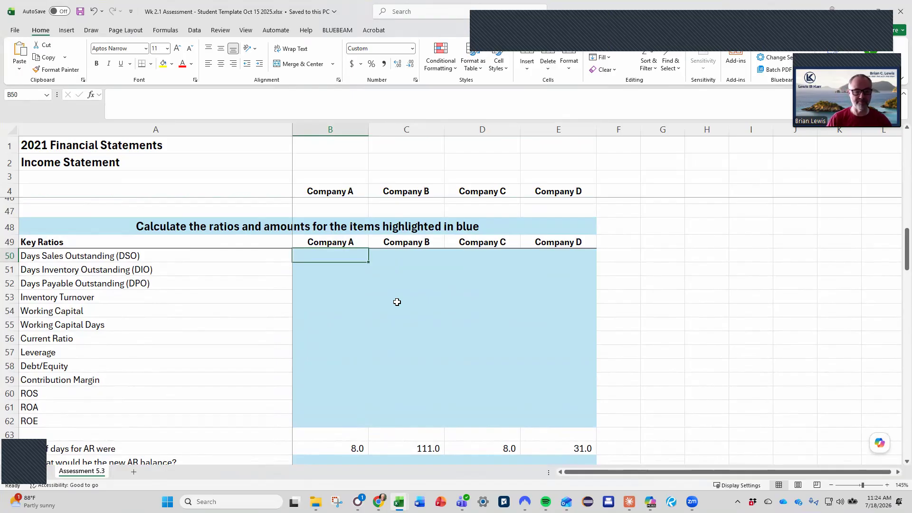
{"action": "scroll", "coordinate": [397, 302], "scroll_direction": "down", "scroll_amount": 3}
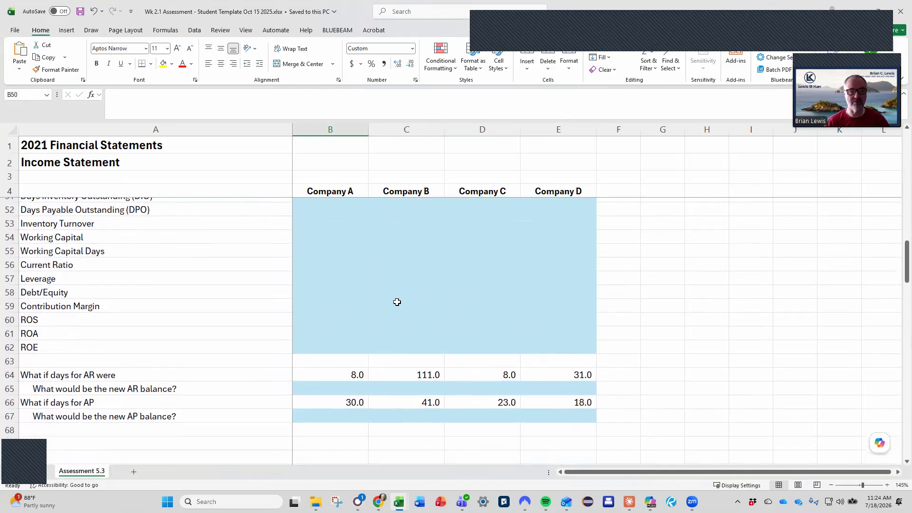
Examine the what-if questions on AR and AP days and the statement figures above them.
{"action": "left_click", "coordinate": [348, 335]}
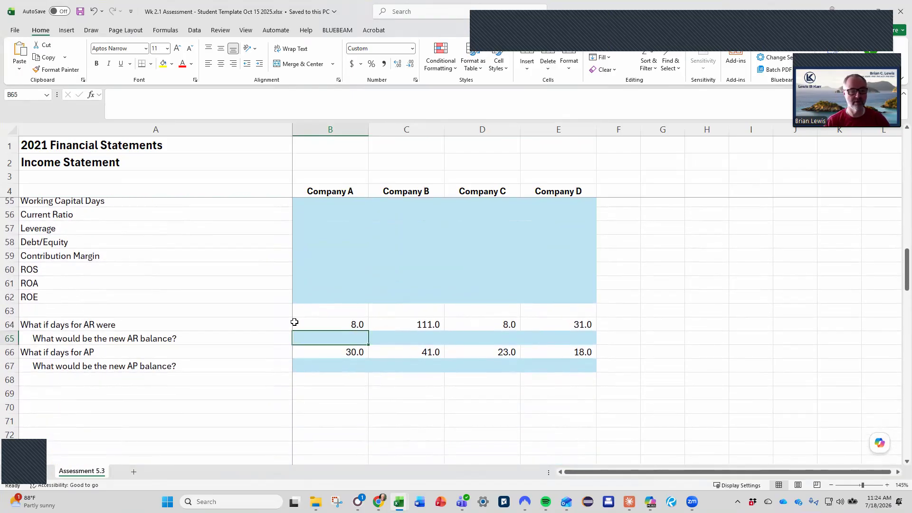
{"action": "left_click", "coordinate": [130, 327]}
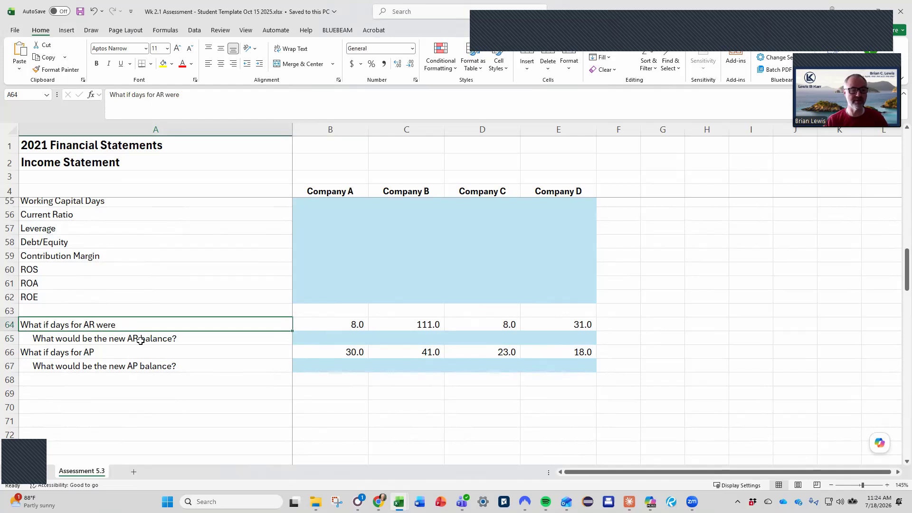
{"action": "left_click", "coordinate": [128, 352]}
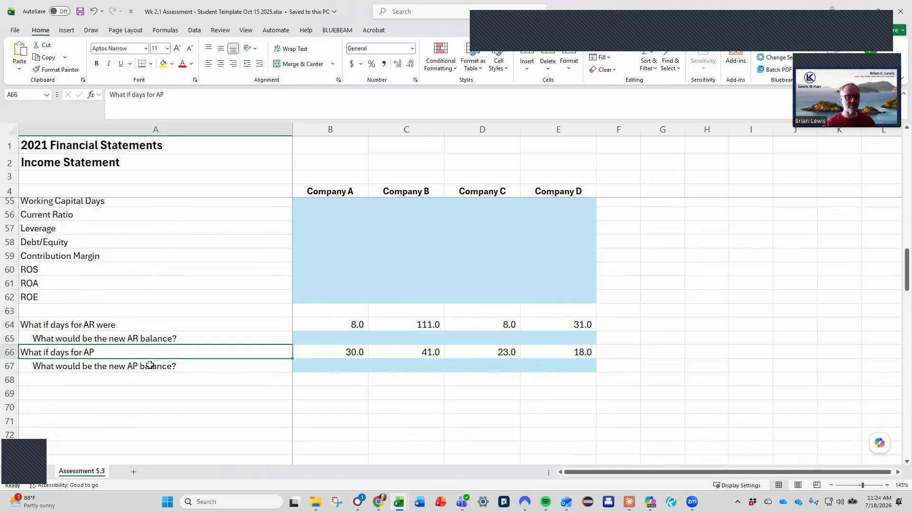
{"action": "scroll", "coordinate": [158, 367], "scroll_direction": "up", "scroll_amount": 2}
{"action": "scroll", "coordinate": [158, 367], "scroll_direction": "down", "scroll_amount": 2}
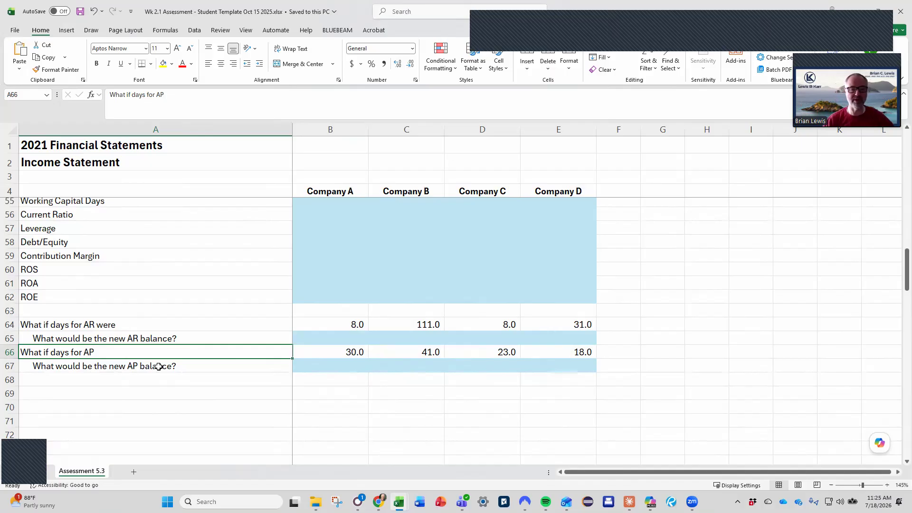
{"action": "scroll", "coordinate": [159, 366], "scroll_direction": "up", "scroll_amount": 14}
{"action": "scroll", "coordinate": [158, 367], "scroll_direction": "down", "scroll_amount": 10}
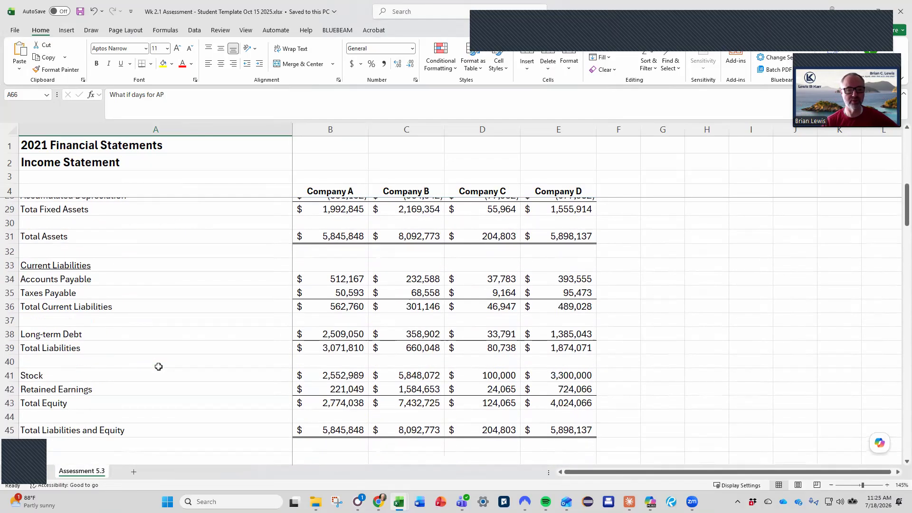
{"action": "scroll", "coordinate": [158, 366], "scroll_direction": "down", "scroll_amount": 2}
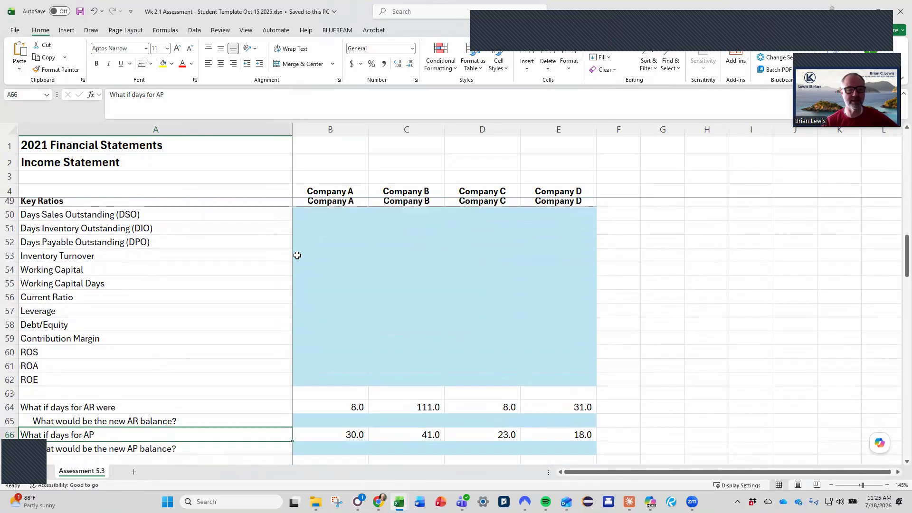
Calculate Company A's Days Sales Outstanding in B50 as accounts receivable over daily revenue, using =B23/(B5/365).
{"action": "left_click", "coordinate": [332, 217]}
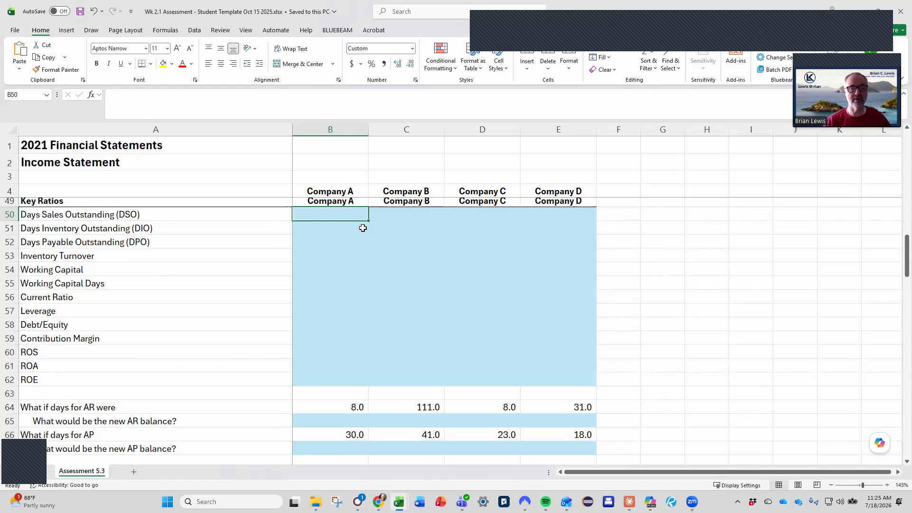
{"action": "scroll", "coordinate": [362, 228], "scroll_direction": "up", "scroll_amount": 2}
{"action": "type", "text": "="}
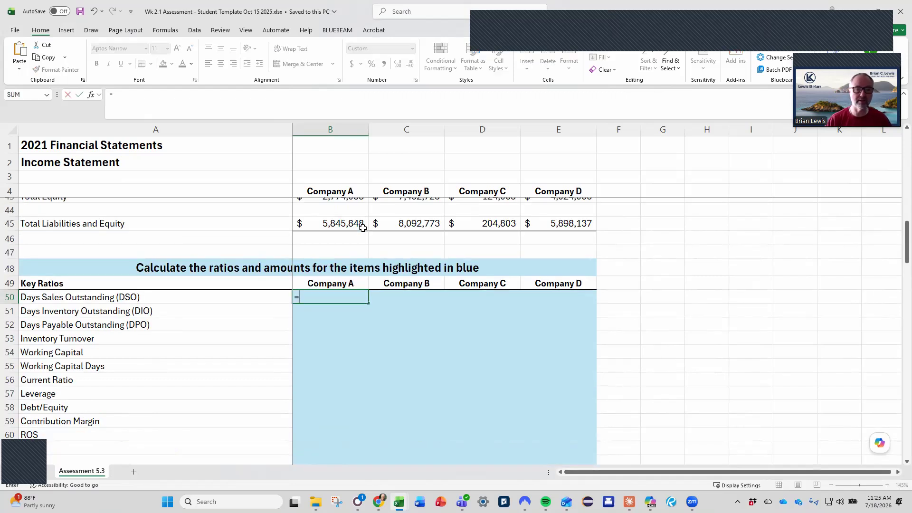
{"action": "scroll", "coordinate": [363, 228], "scroll_direction": "up", "scroll_amount": 5}
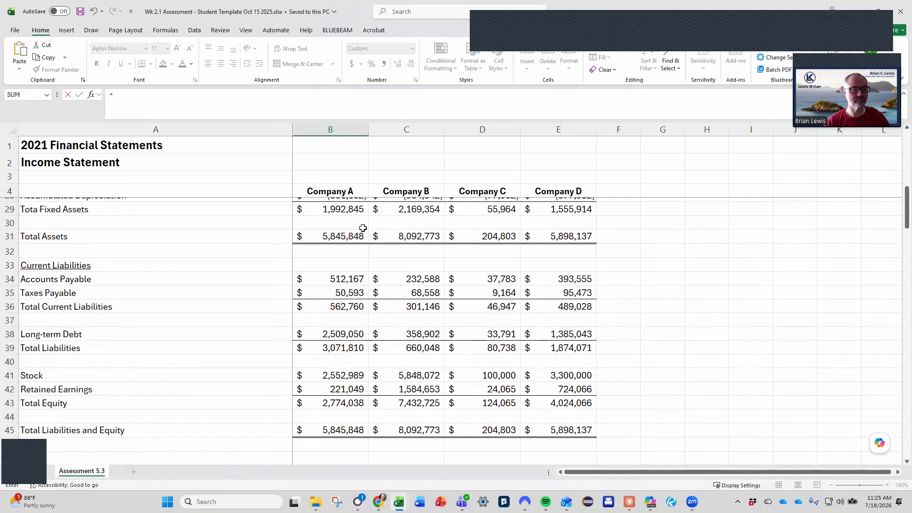
{"action": "scroll", "coordinate": [363, 228], "scroll_direction": "up", "scroll_amount": 3}
{"action": "left_click", "coordinate": [333, 255]}
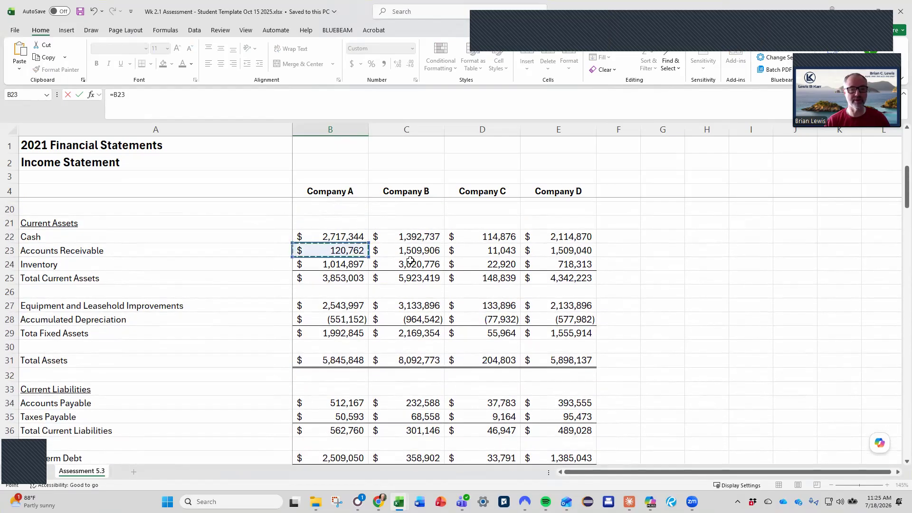
{"action": "type", "text": "/("}
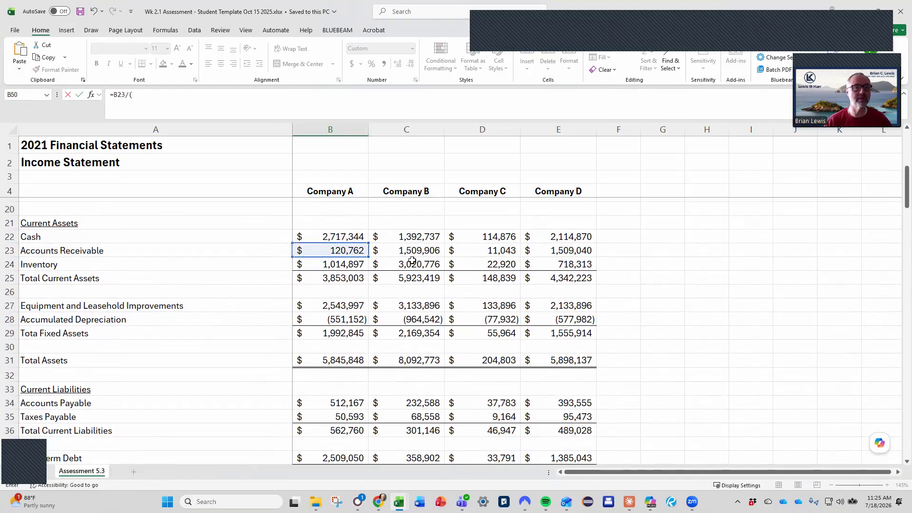
{"action": "left_click", "coordinate": [135, 95]}
{"action": "type", "text": ")"}
{"action": "key", "text": "Left"}
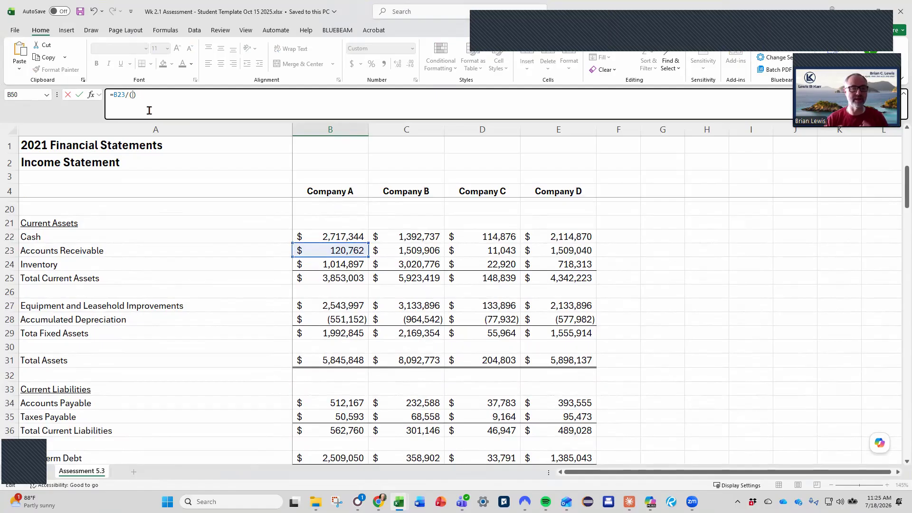
{"action": "scroll", "coordinate": [374, 291], "scroll_direction": "up", "scroll_amount": 5}
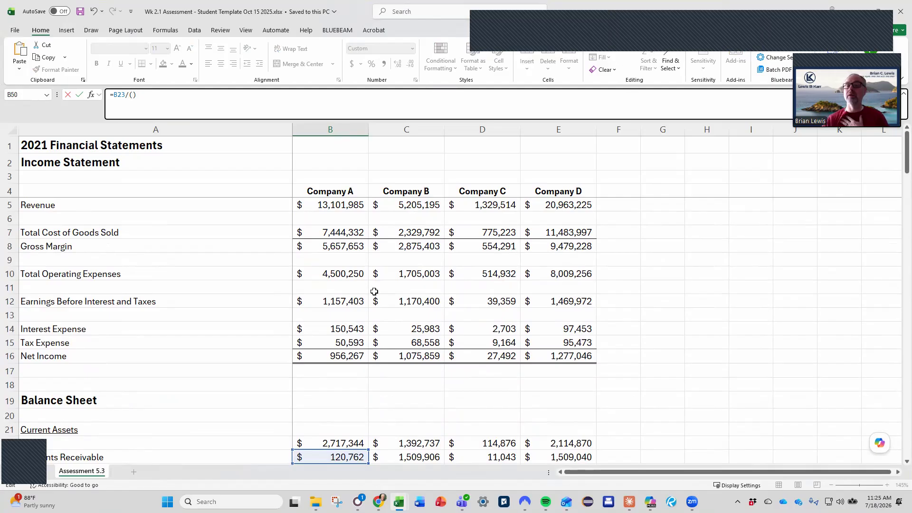
{"action": "left_click", "coordinate": [331, 205]}
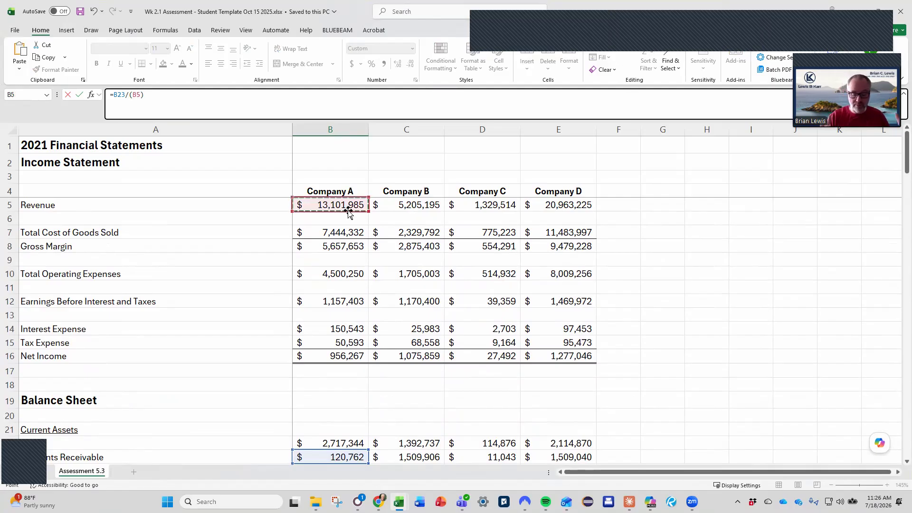
{"action": "type", "text": "/365"}
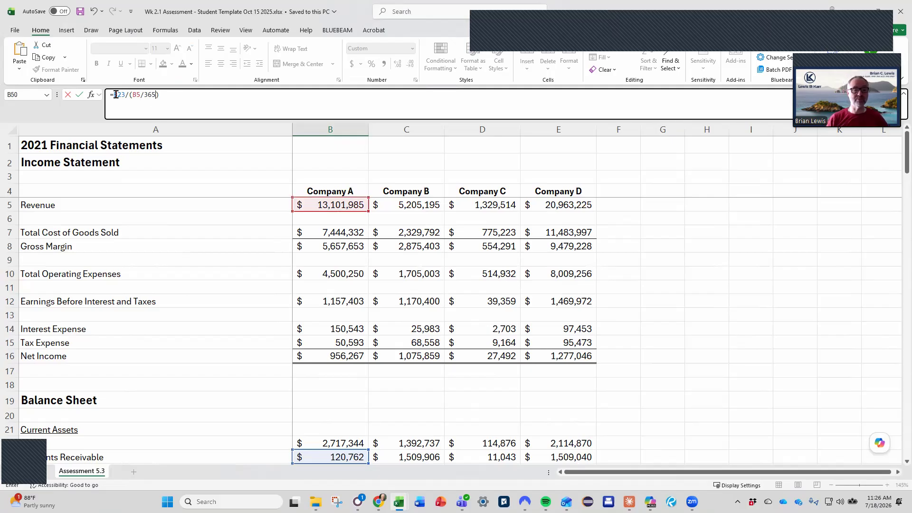
{"action": "key", "text": "Return"}
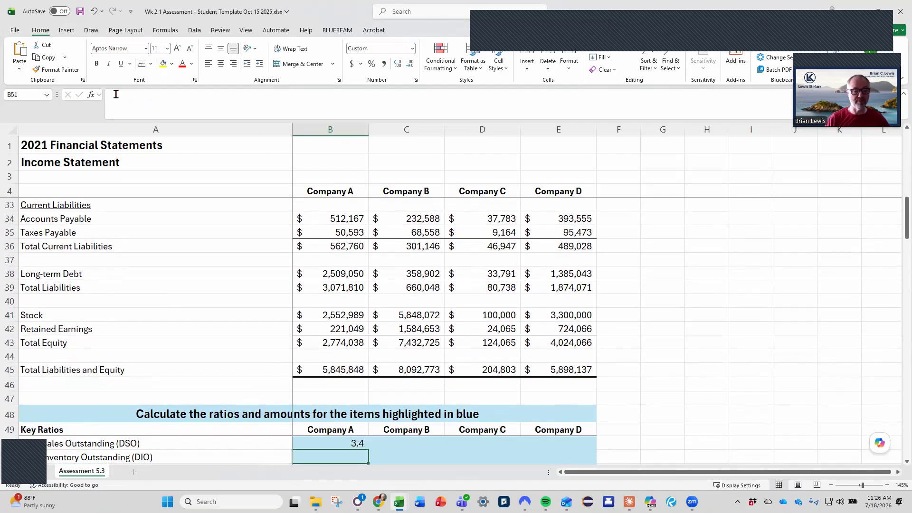
Calculate Company A's Days Inventory Outstanding in B51 as inventory over daily cost of goods sold, using =B24/(B7/365).
{"action": "key", "text": "Down"}
{"action": "key", "text": "Down"}
{"action": "key", "text": "Down"}
{"action": "key", "text": "Up"}
{"action": "key", "text": "Up"}
{"action": "key", "text": "Up"}
{"action": "key", "text": "Up"}
{"action": "key", "text": "Down"}
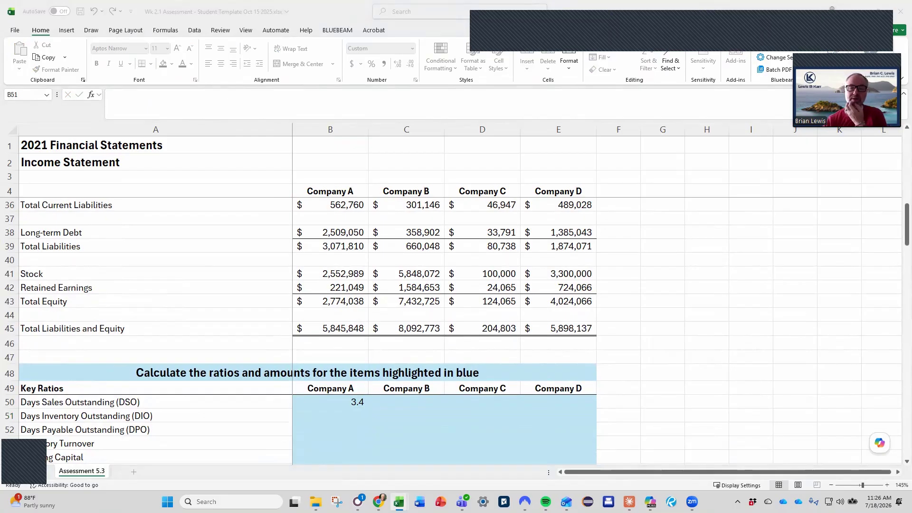
{"action": "left_click", "coordinate": [327, 411]}
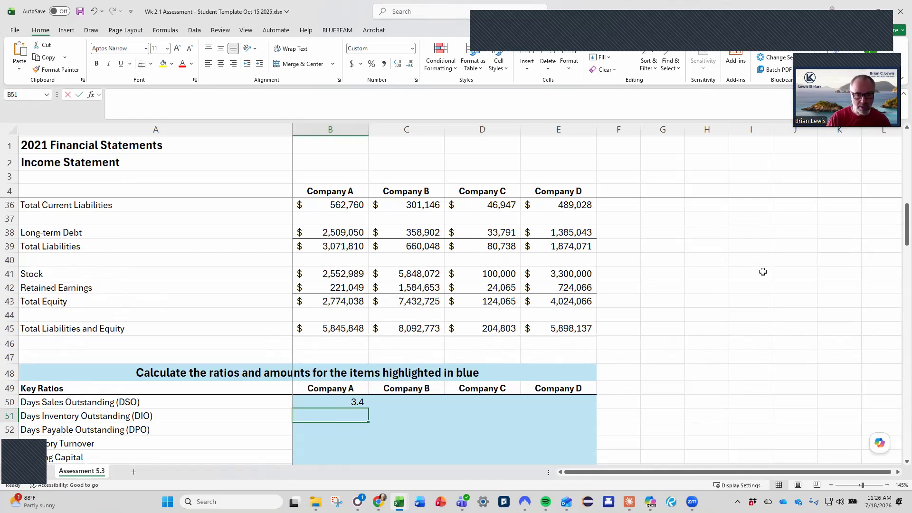
{"action": "type", "text": "="}
{"action": "scroll", "coordinate": [429, 371], "scroll_direction": "up", "scroll_amount": 5}
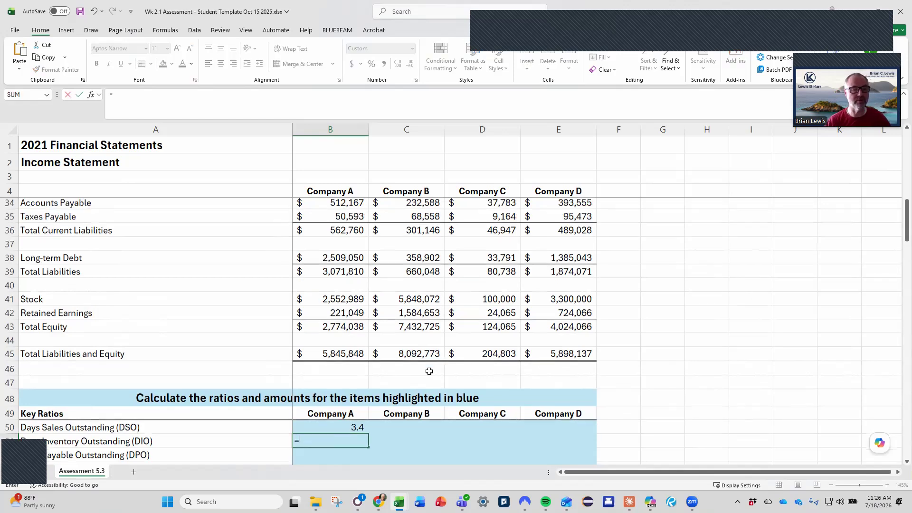
{"action": "scroll", "coordinate": [428, 371], "scroll_direction": "up", "scroll_amount": 1}
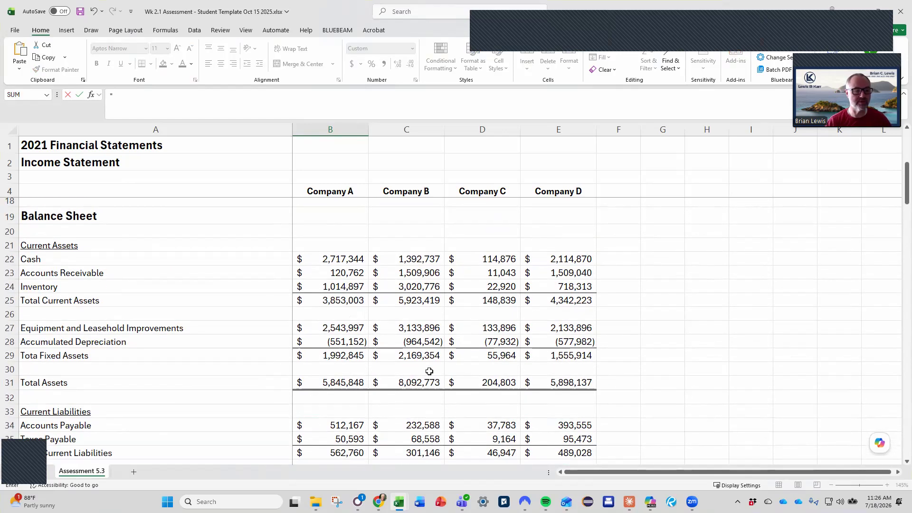
{"action": "left_click", "coordinate": [302, 288]}
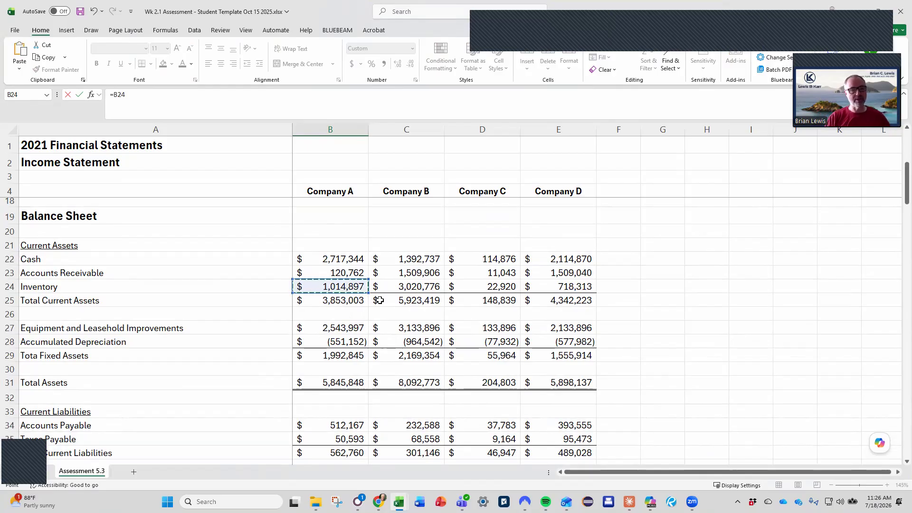
{"action": "type", "text": "/("}
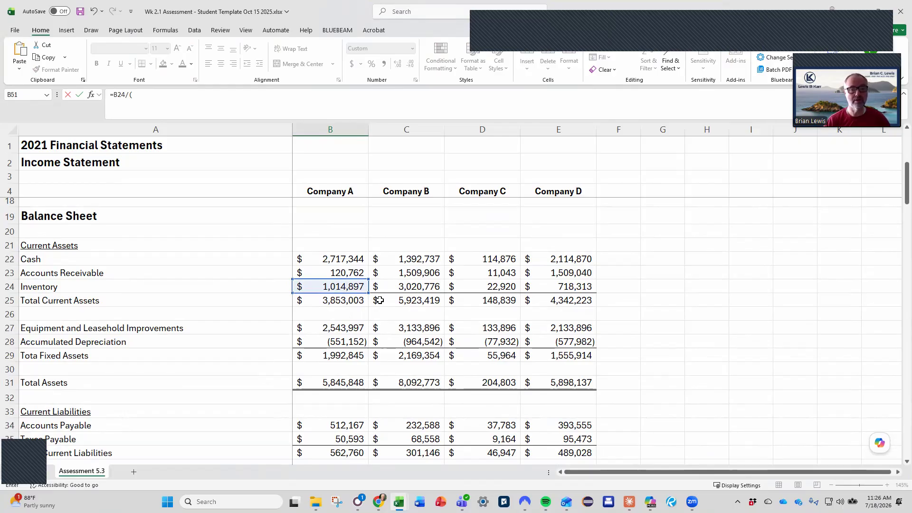
{"action": "scroll", "coordinate": [379, 300], "scroll_direction": "up", "scroll_amount": 5}
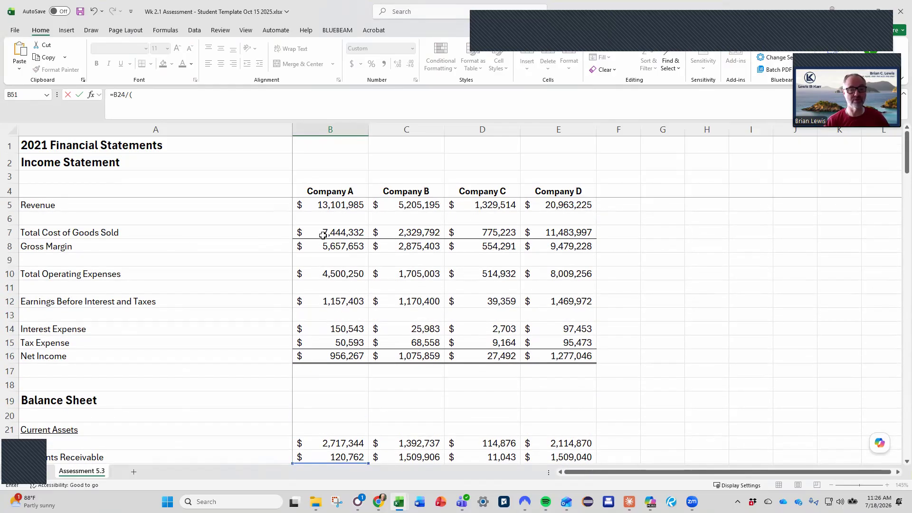
{"action": "left_click", "coordinate": [323, 235]}
{"action": "type", "text": "/365"}
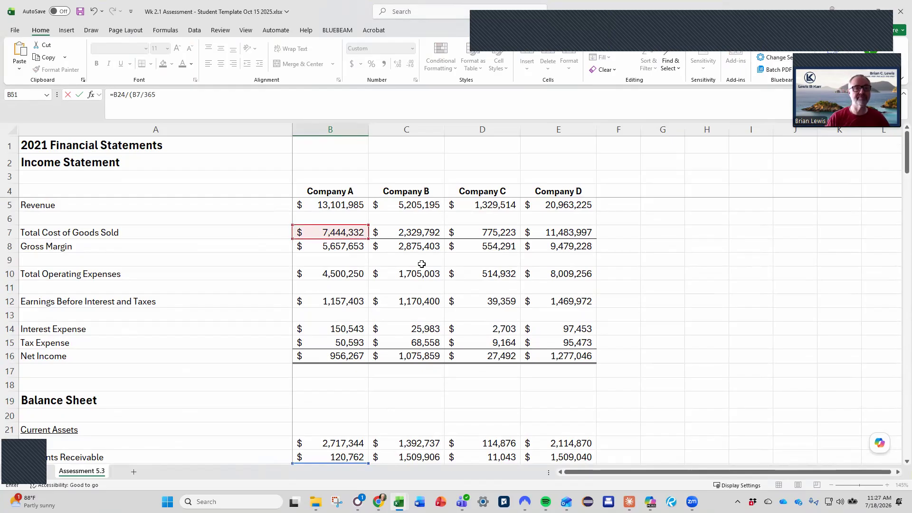
{"action": "type", "text": ")"}
{"action": "key", "text": "Return"}
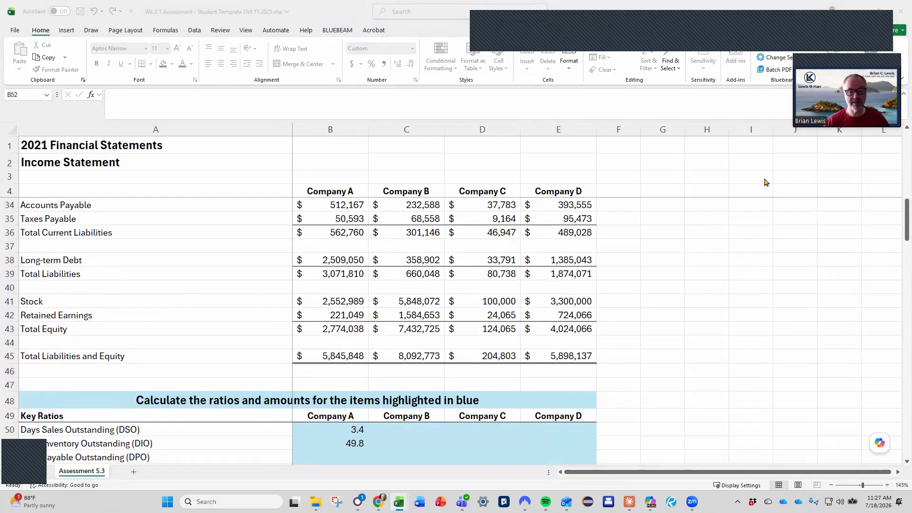
Calculate Company A's Days Payable Outstanding in B52 as accounts payable over daily cost of goods sold, using =B34/(B7/365).
{"action": "left_click", "coordinate": [350, 427]}
{"action": "scroll", "coordinate": [364, 423], "scroll_direction": "down", "scroll_amount": 1}
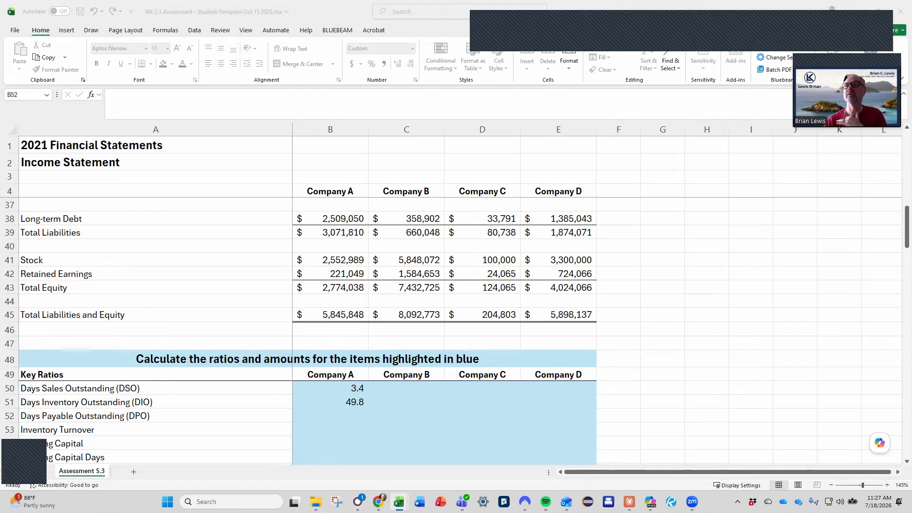
{"action": "left_click", "coordinate": [351, 417]}
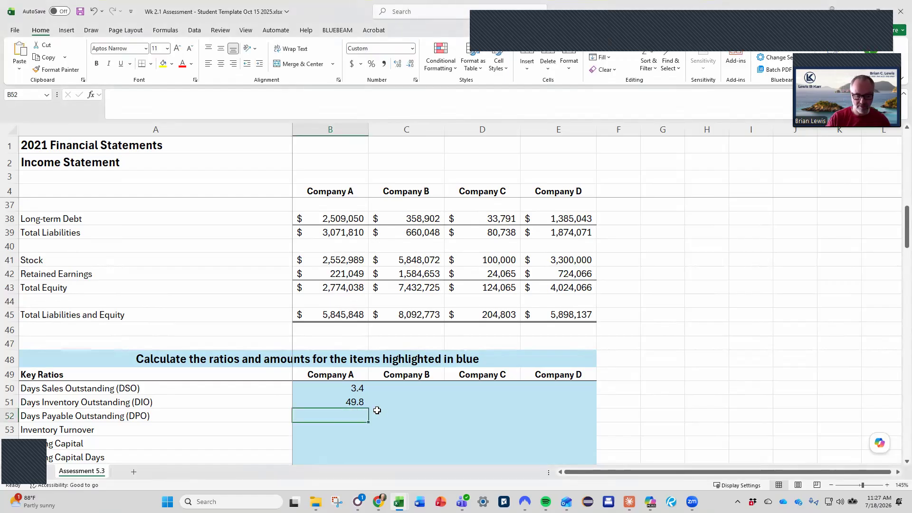
{"action": "type", "text": "="}
{"action": "scroll", "coordinate": [377, 411], "scroll_direction": "up", "scroll_amount": 4}
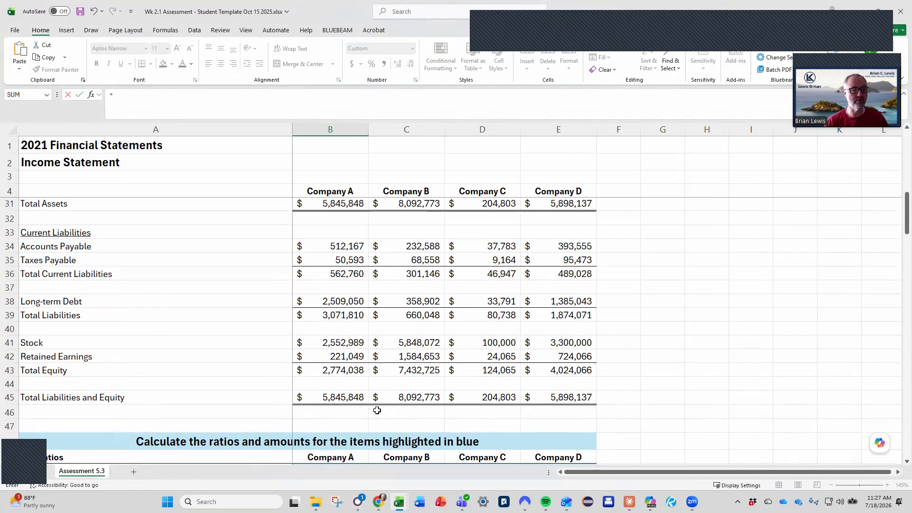
{"action": "left_click", "coordinate": [345, 330]}
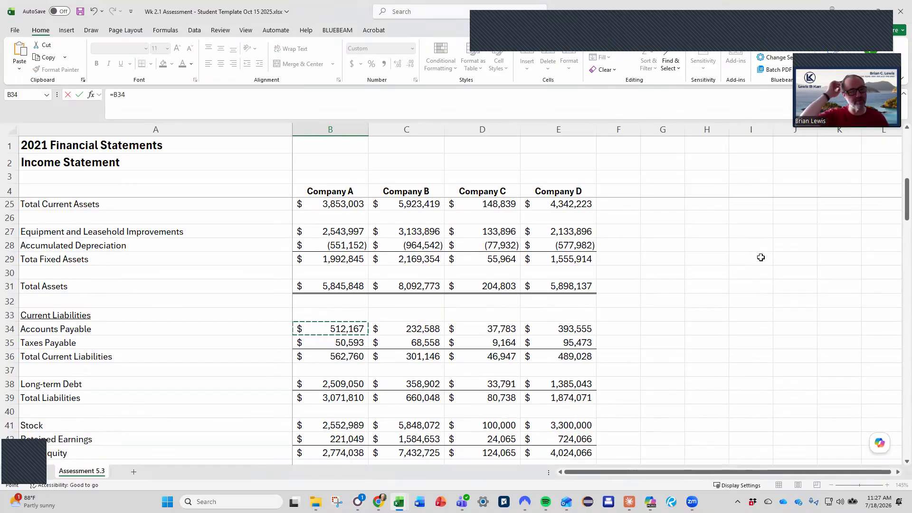
{"action": "type", "text": "/("}
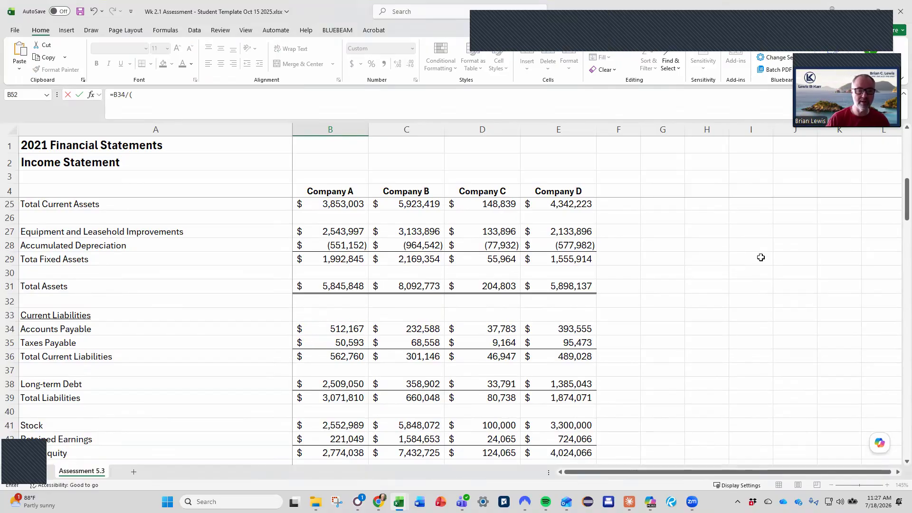
{"action": "scroll", "coordinate": [478, 361], "scroll_direction": "up", "scroll_amount": 4}
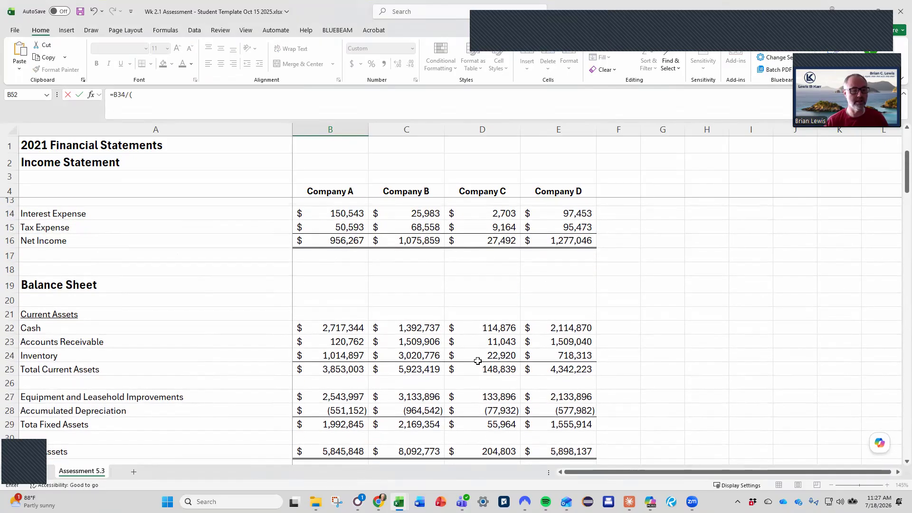
{"action": "scroll", "coordinate": [478, 361], "scroll_direction": "up", "scroll_amount": 3}
{"action": "left_click", "coordinate": [342, 233]}
{"action": "type", "text": "/365"}
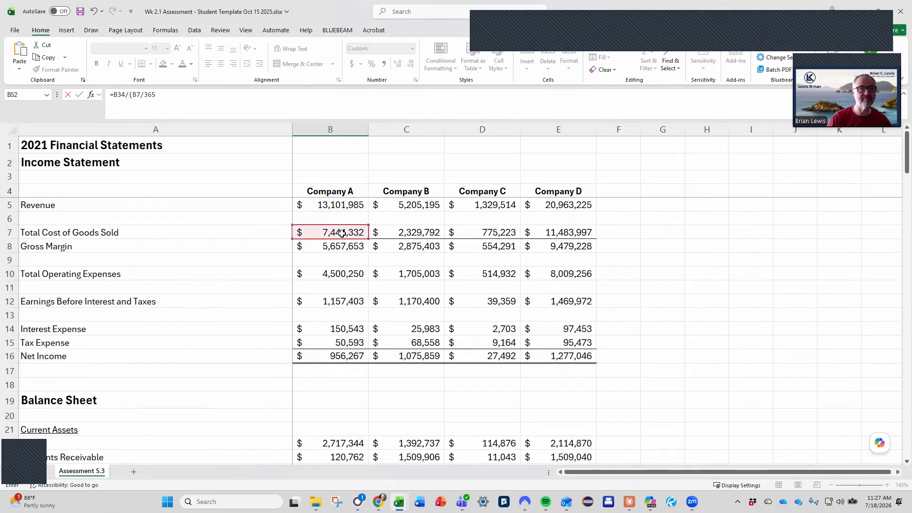
{"action": "key", "text": "Return"}
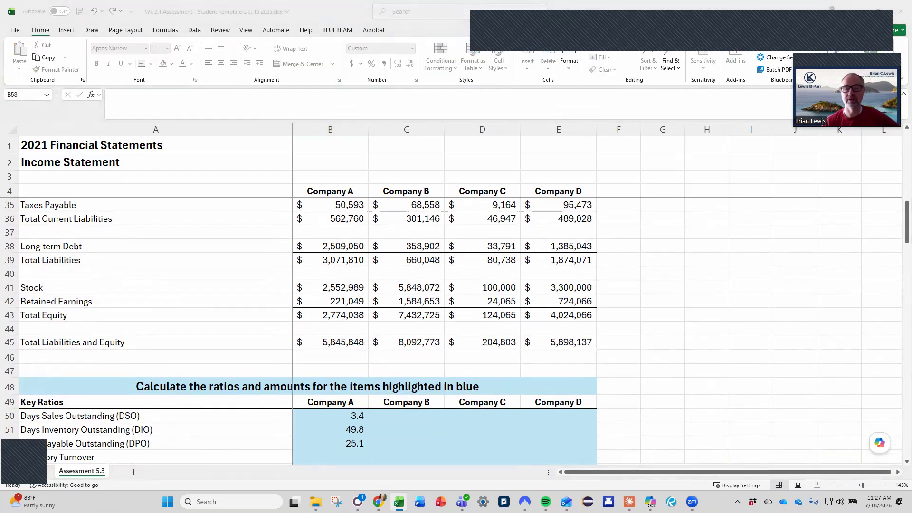
Calculate Company A's Inventory Turnover in B53 as cost of goods sold divided by inventory, using =B7/B24.
{"action": "scroll", "coordinate": [436, 412], "scroll_direction": "down", "scroll_amount": 3}
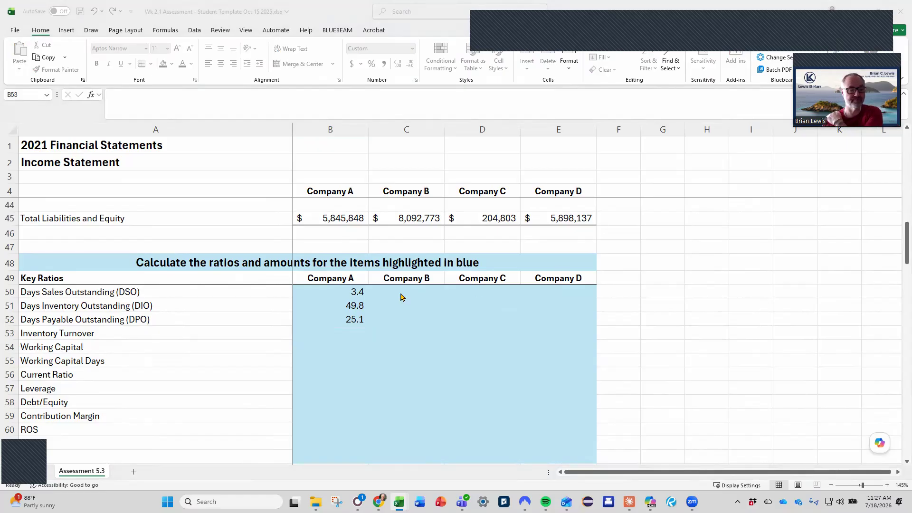
{"action": "left_click", "coordinate": [353, 336]}
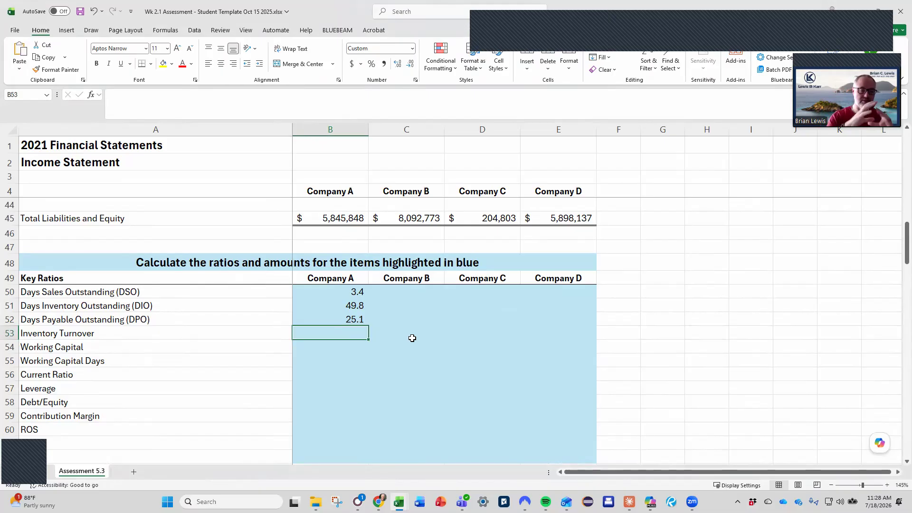
{"action": "type", "text": "="}
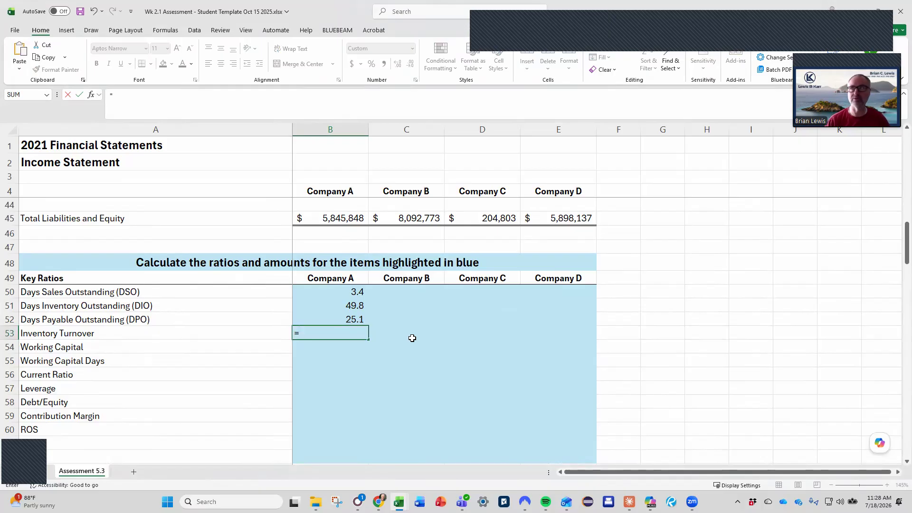
{"action": "scroll", "coordinate": [411, 338], "scroll_direction": "up", "scroll_amount": 13}
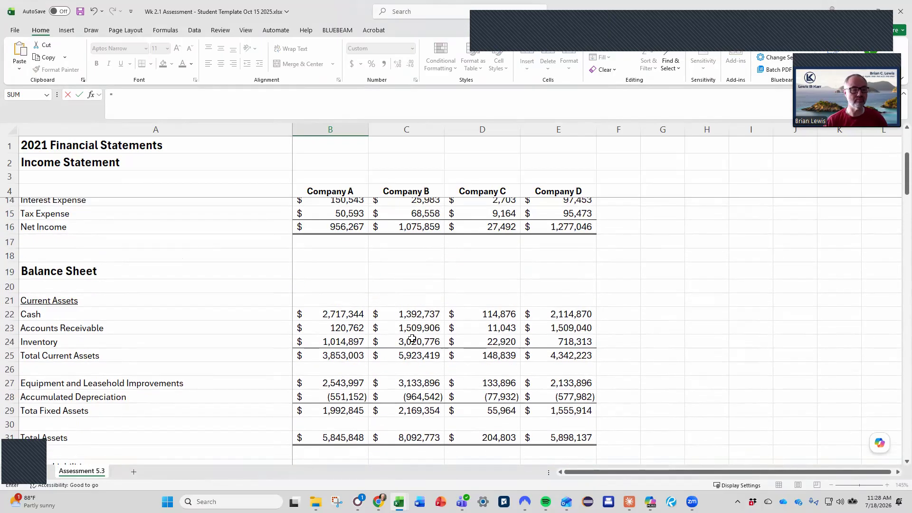
{"action": "left_click", "coordinate": [332, 232]}
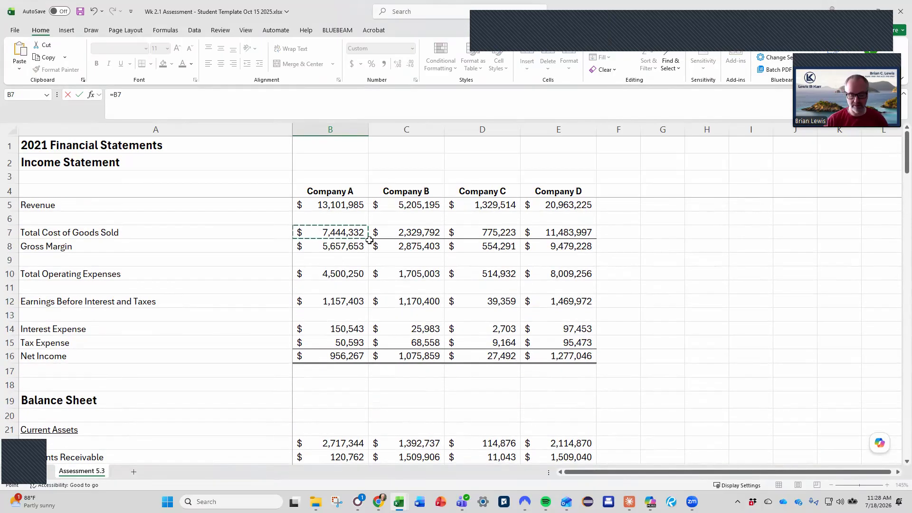
{"action": "type", "text": "/"}
{"action": "scroll", "coordinate": [366, 244], "scroll_direction": "down", "scroll_amount": 4}
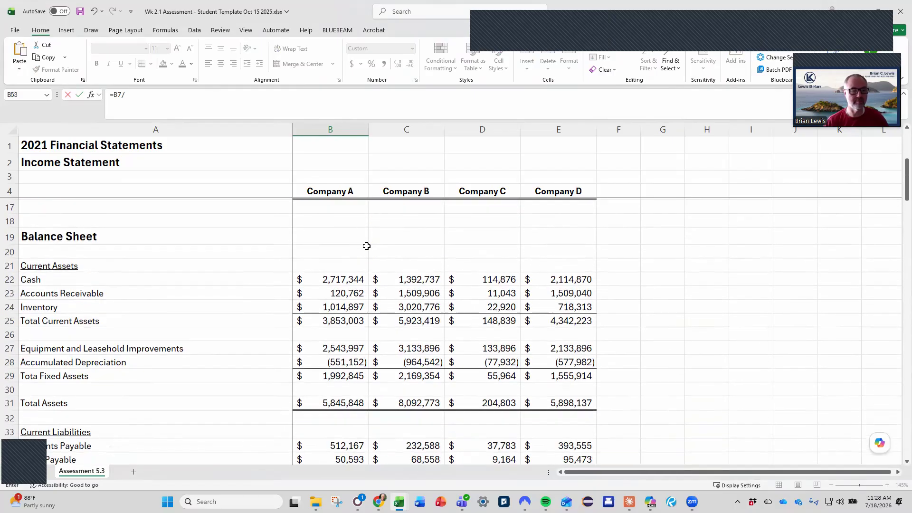
{"action": "left_click", "coordinate": [361, 307]}
{"action": "key", "text": "Return"}
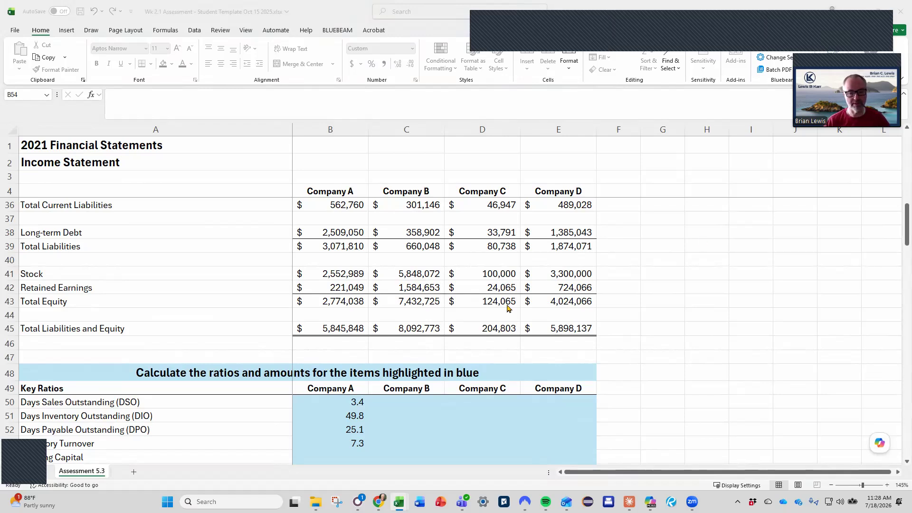
{"action": "left_click", "coordinate": [336, 458]}
{"action": "scroll", "coordinate": [408, 430], "scroll_direction": "up", "scroll_amount": 10}
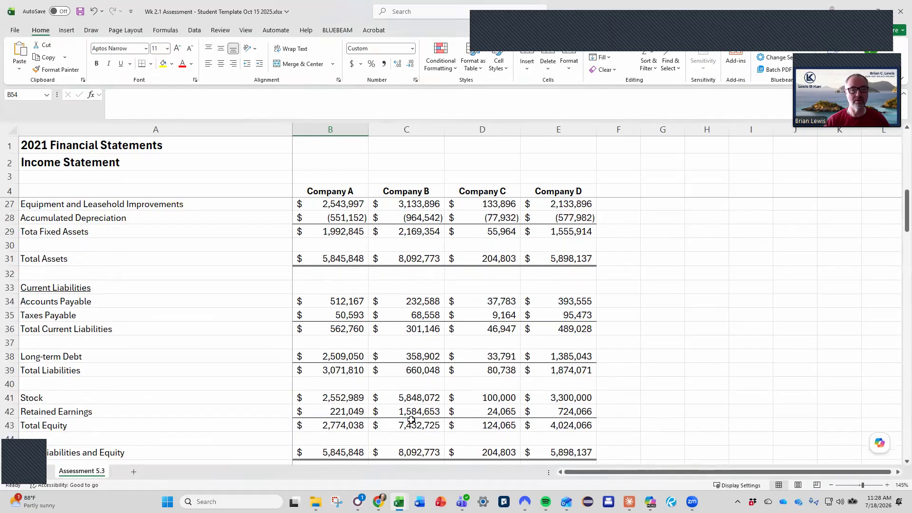
{"action": "scroll", "coordinate": [412, 420], "scroll_direction": "down", "scroll_amount": 4}
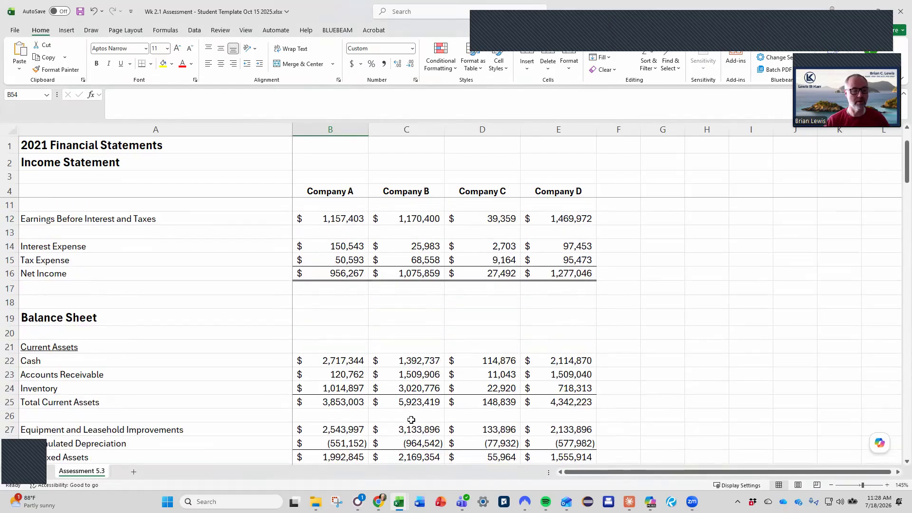
{"action": "left_click", "coordinate": [338, 322]}
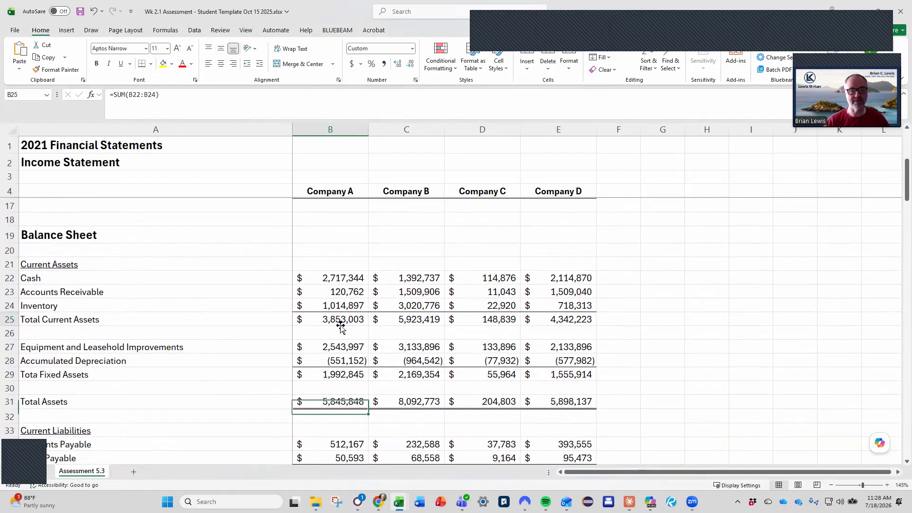
{"action": "scroll", "coordinate": [341, 325], "scroll_direction": "down", "scroll_amount": 9}
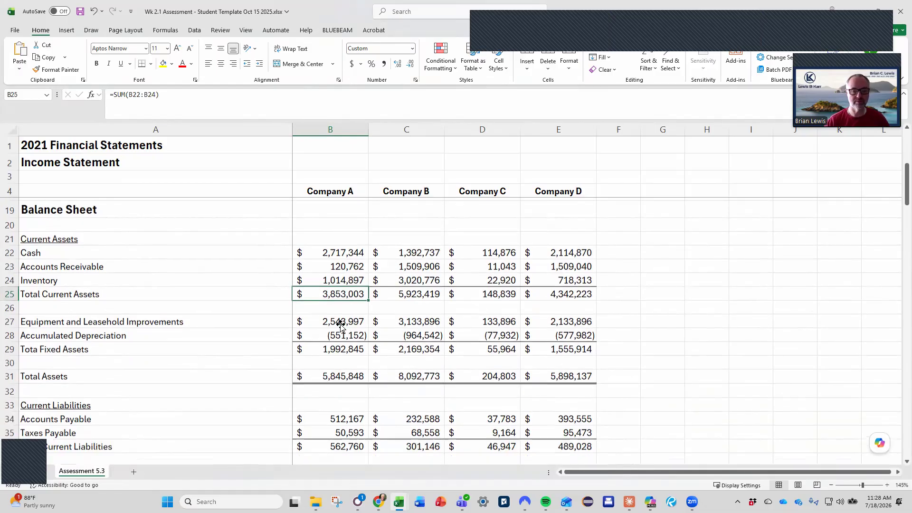
Calculate Company A's Working Capital in B54 as total current assets minus total current liabilities, using =B25-B36.
{"action": "left_click", "coordinate": [350, 352]}
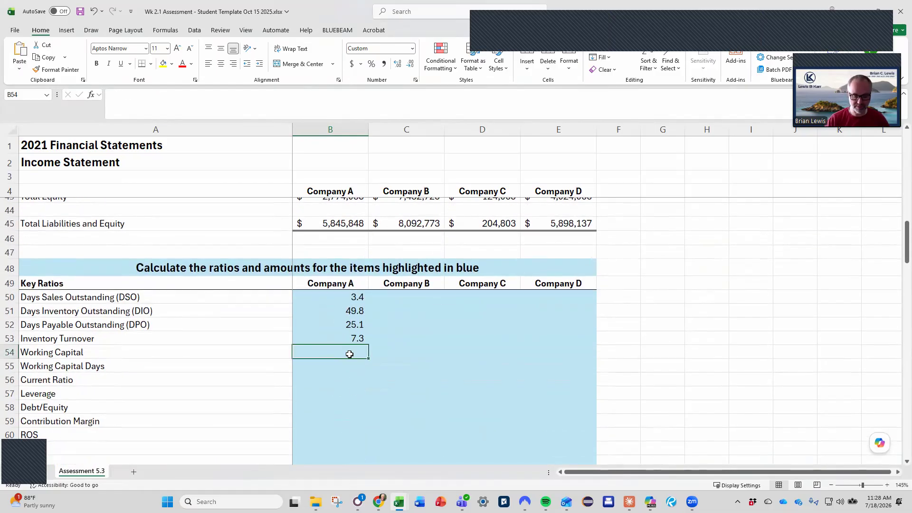
{"action": "type", "text": "="}
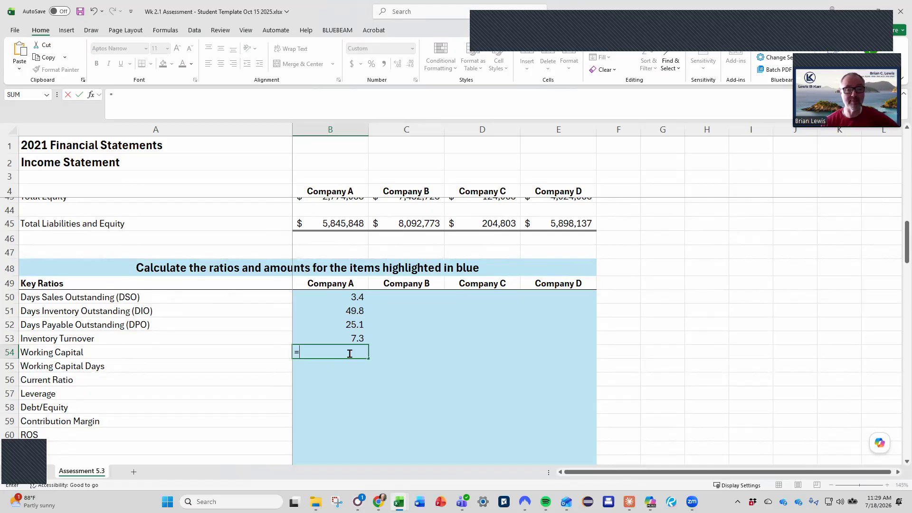
{"action": "scroll", "coordinate": [350, 354], "scroll_direction": "up", "scroll_amount": 8}
{"action": "left_click", "coordinate": [340, 277]}
{"action": "type", "text": "-"}
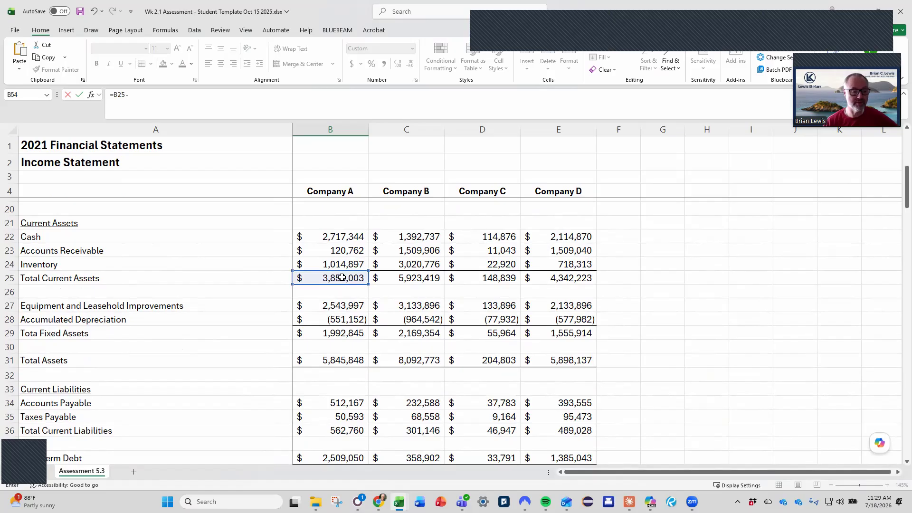
{"action": "scroll", "coordinate": [342, 277], "scroll_direction": "down", "scroll_amount": 4}
{"action": "left_click", "coordinate": [337, 264]}
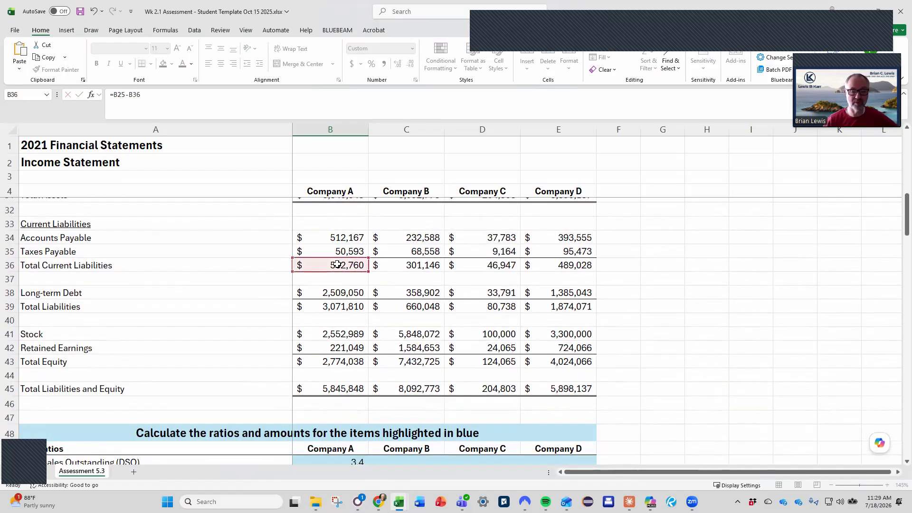
{"action": "key", "text": "Return"}
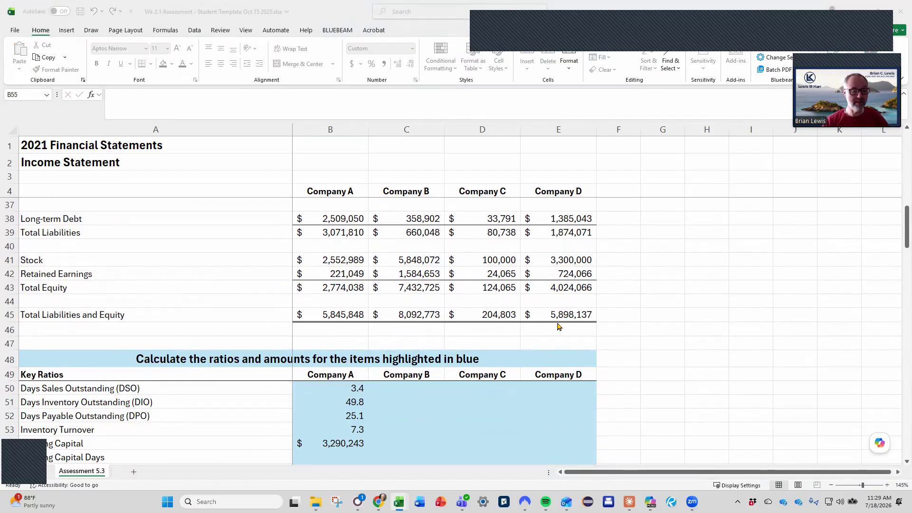
Calculate Company A's Working Capital Days in B55 as working capital over daily revenue, using =B54/(B5/365).
{"action": "scroll", "coordinate": [411, 416], "scroll_direction": "down", "scroll_amount": 2}
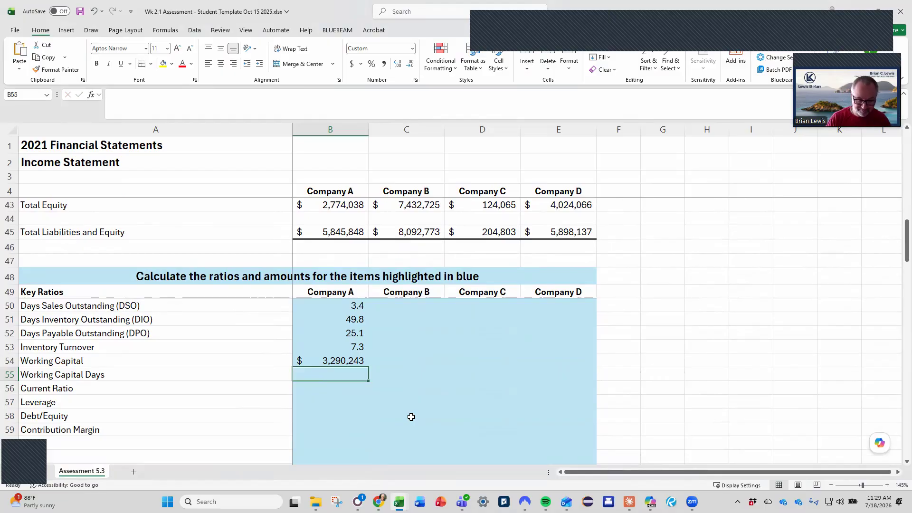
{"action": "type", "text": "="}
{"action": "key", "text": "Up"}
{"action": "type", "text": "/("}
{"action": "scroll", "coordinate": [411, 417], "scroll_direction": "up", "scroll_amount": 13}
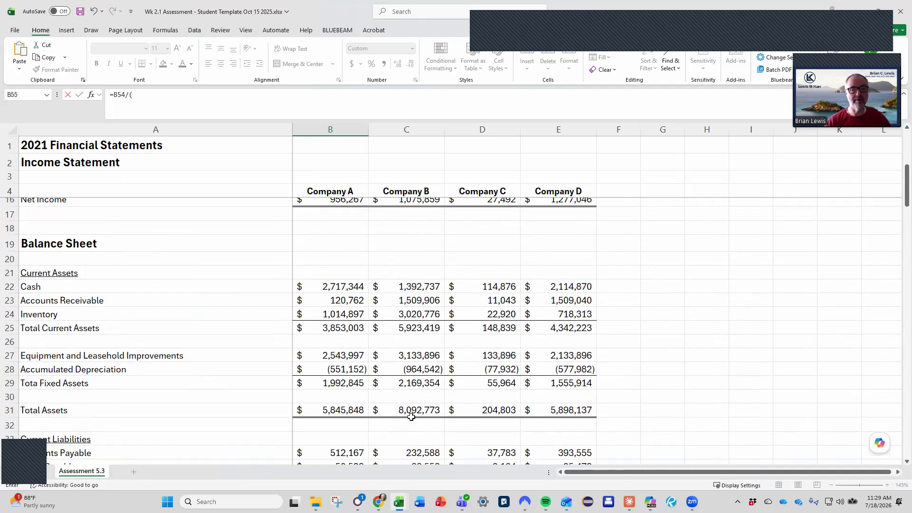
{"action": "left_click", "coordinate": [335, 205]}
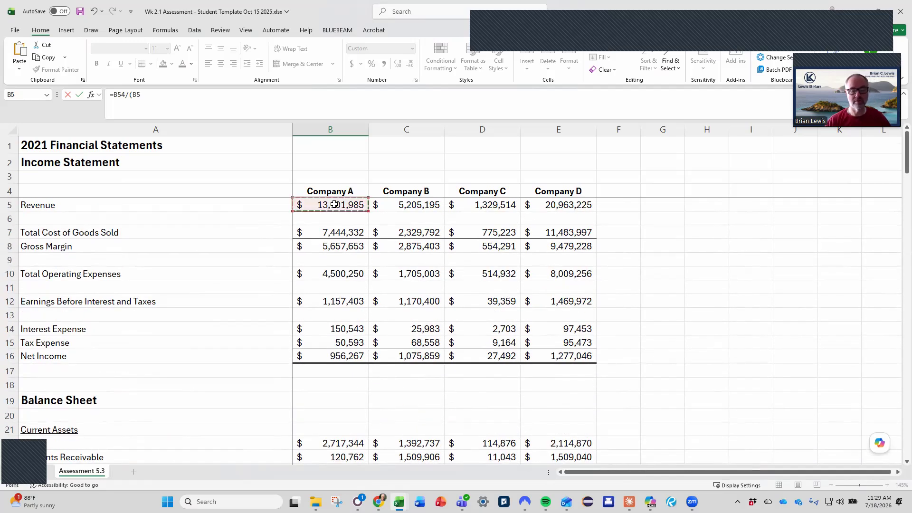
{"action": "type", "text": "/365"}
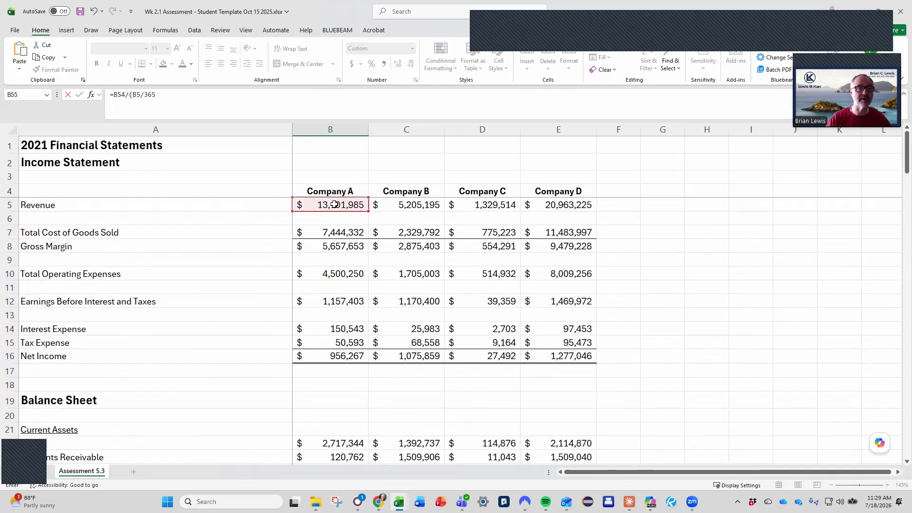
{"action": "key", "text": "Return"}
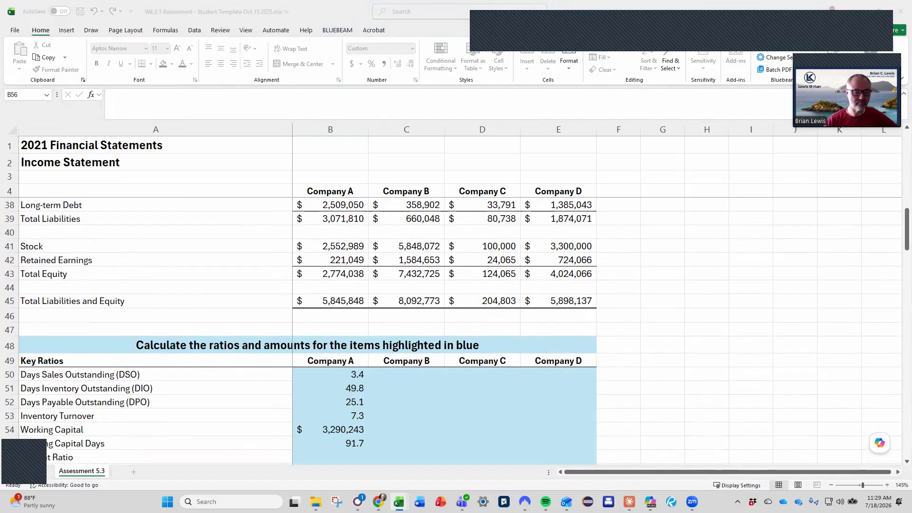
Calculate Company A's Current Ratio in B56 as total current assets divided by total current liabilities, using =B25/B36.
{"action": "left_click", "coordinate": [466, 378]}
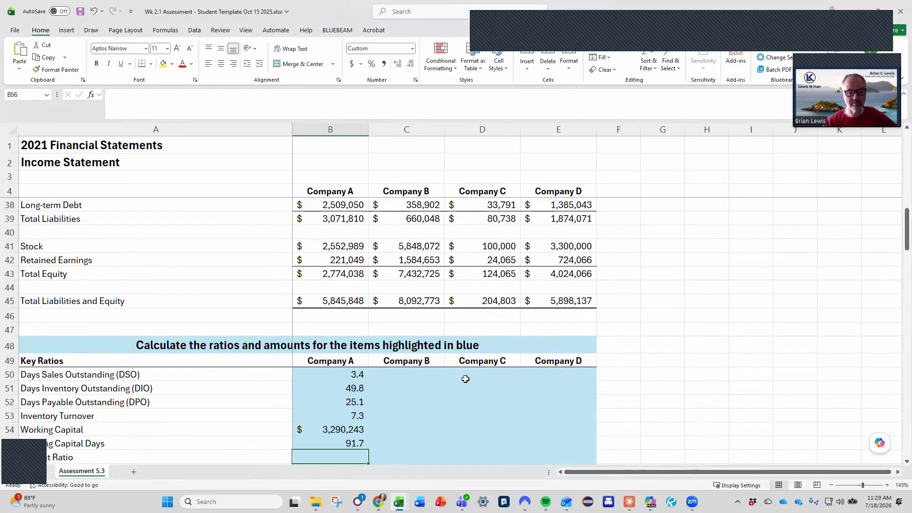
{"action": "scroll", "coordinate": [465, 379], "scroll_direction": "down", "scroll_amount": 3}
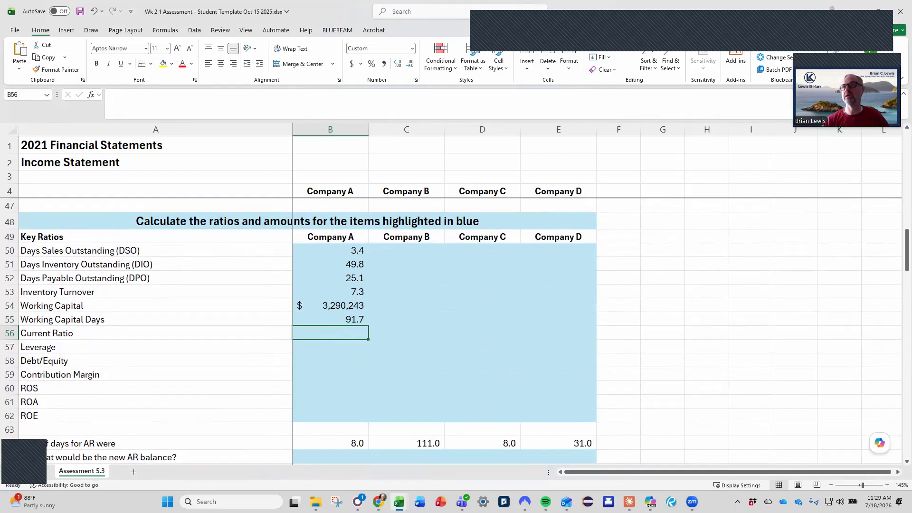
{"action": "left_click", "coordinate": [317, 336]}
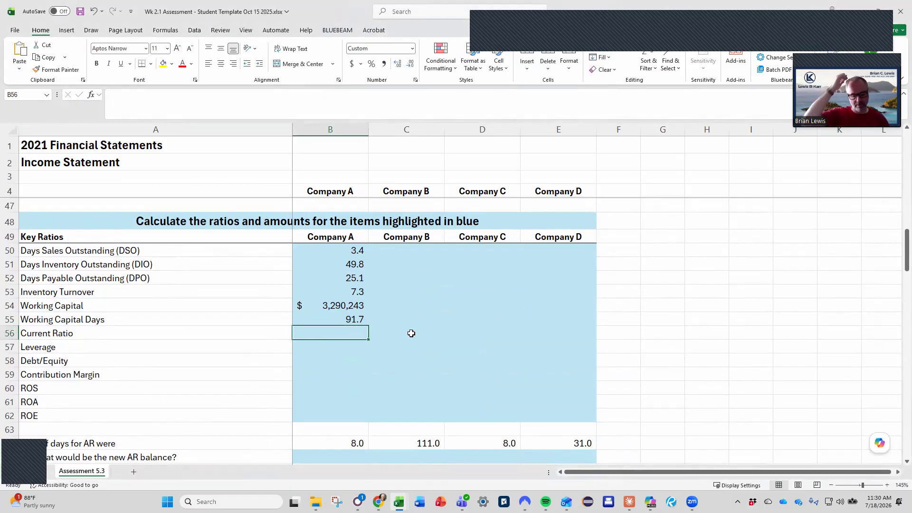
{"action": "type", "text": "="}
{"action": "scroll", "coordinate": [412, 333], "scroll_direction": "up", "scroll_amount": 7}
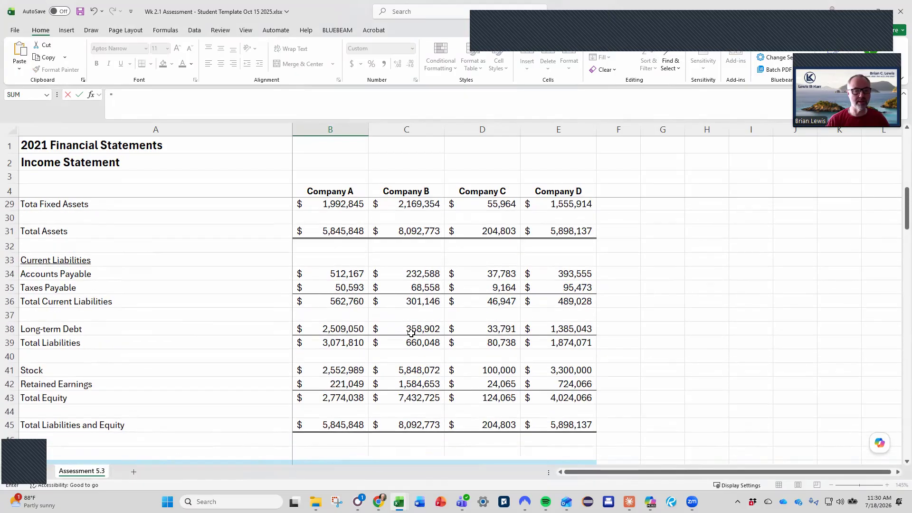
{"action": "scroll", "coordinate": [412, 334], "scroll_direction": "up", "scroll_amount": 3}
{"action": "left_click", "coordinate": [335, 315]}
{"action": "type", "text": "/"}
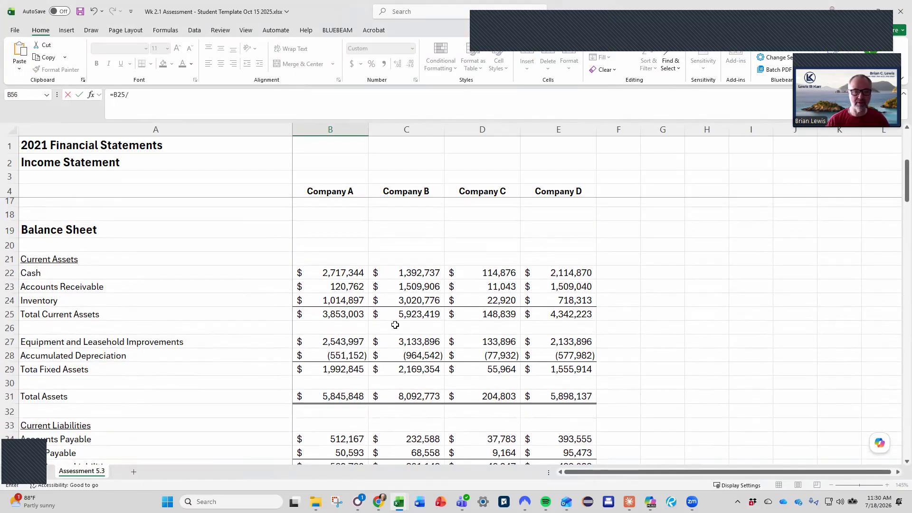
{"action": "scroll", "coordinate": [395, 325], "scroll_direction": "down", "scroll_amount": 3}
{"action": "left_click", "coordinate": [364, 340]}
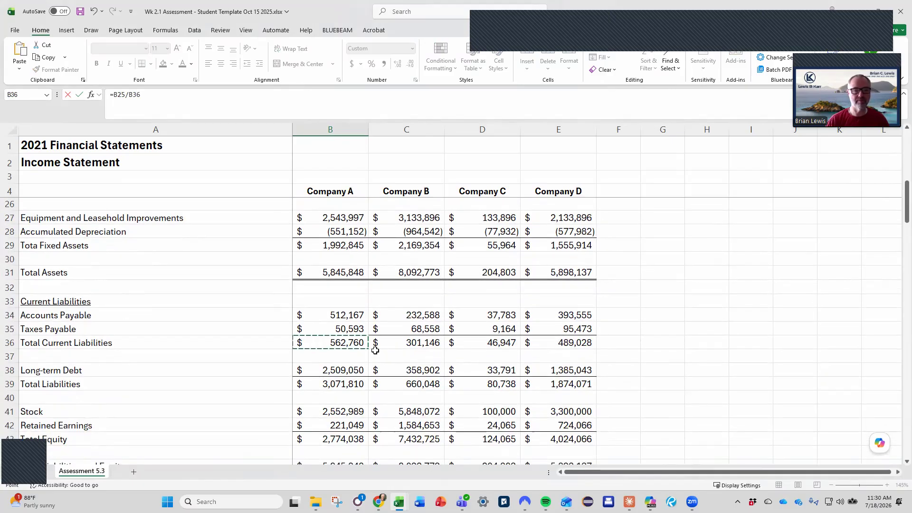
{"action": "key", "text": "Return"}
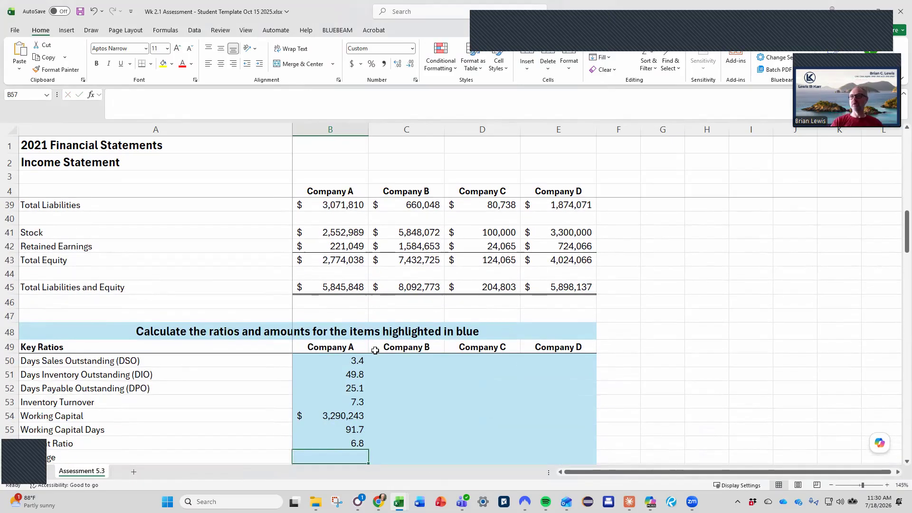
Calculate Company A's Leverage in B57 as total assets divided by total equity, using =B31/B43.
{"action": "scroll", "coordinate": [375, 350], "scroll_direction": "down", "scroll_amount": 1}
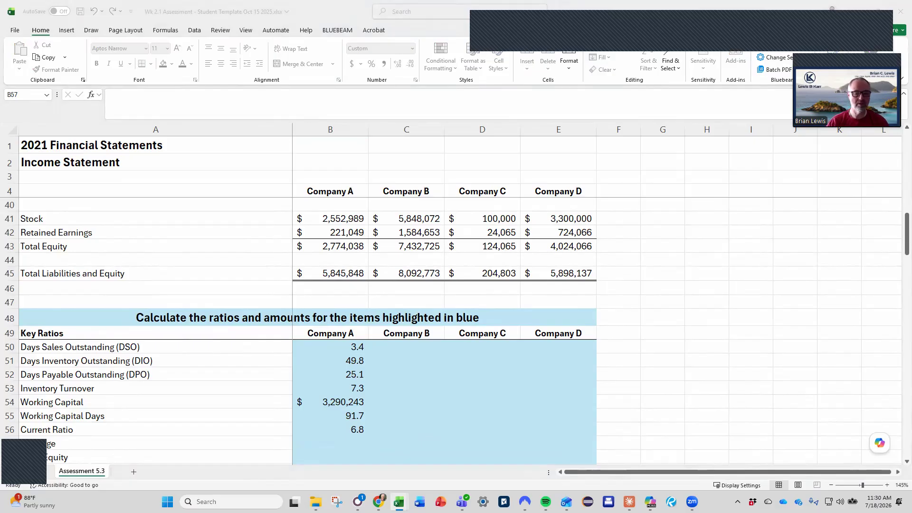
{"action": "left_click", "coordinate": [349, 446]}
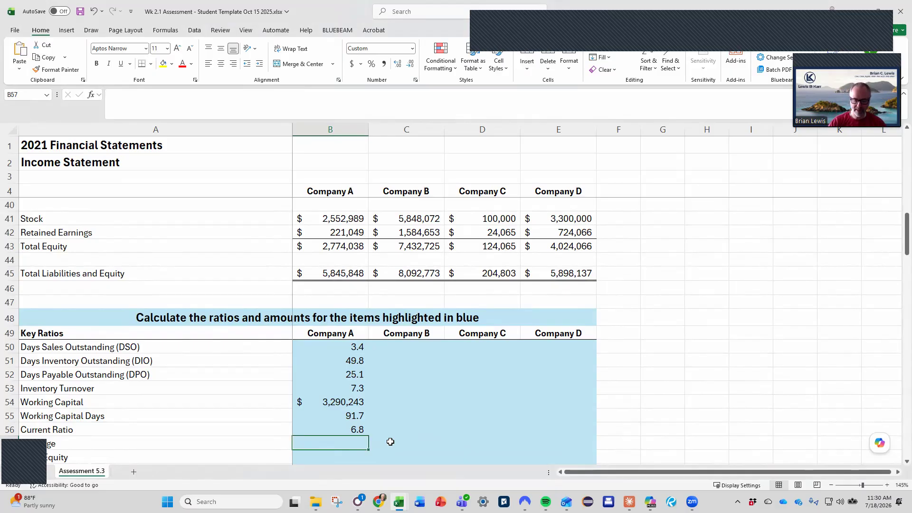
{"action": "type", "text": "="}
{"action": "scroll", "coordinate": [390, 441], "scroll_direction": "up", "scroll_amount": 7}
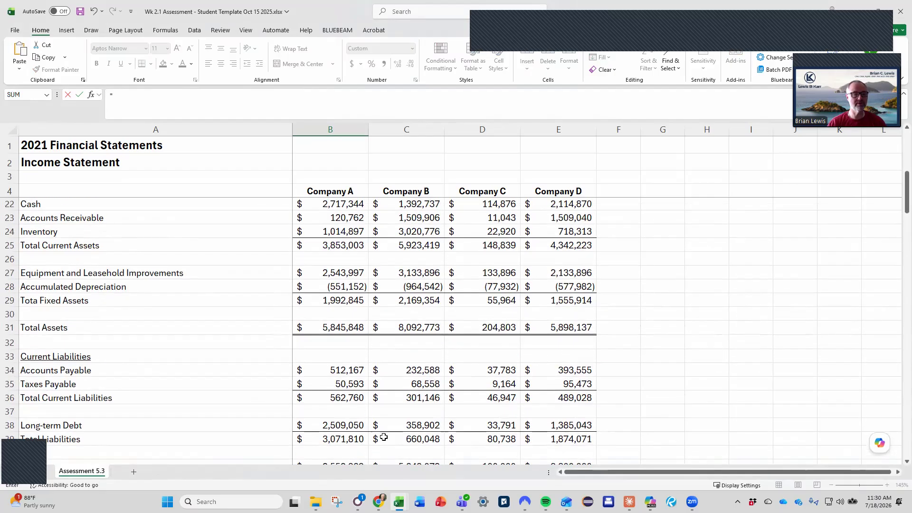
{"action": "scroll", "coordinate": [336, 304], "scroll_direction": "up", "scroll_amount": 1}
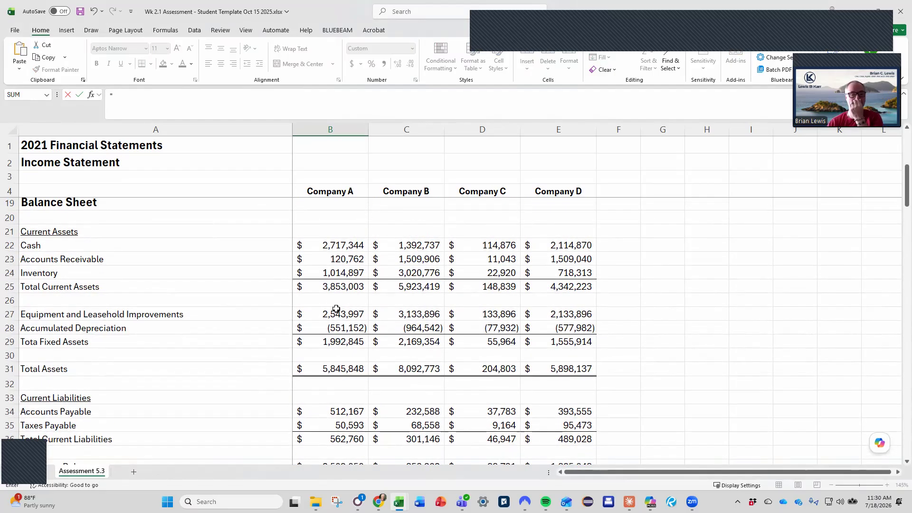
{"action": "left_click", "coordinate": [342, 371]}
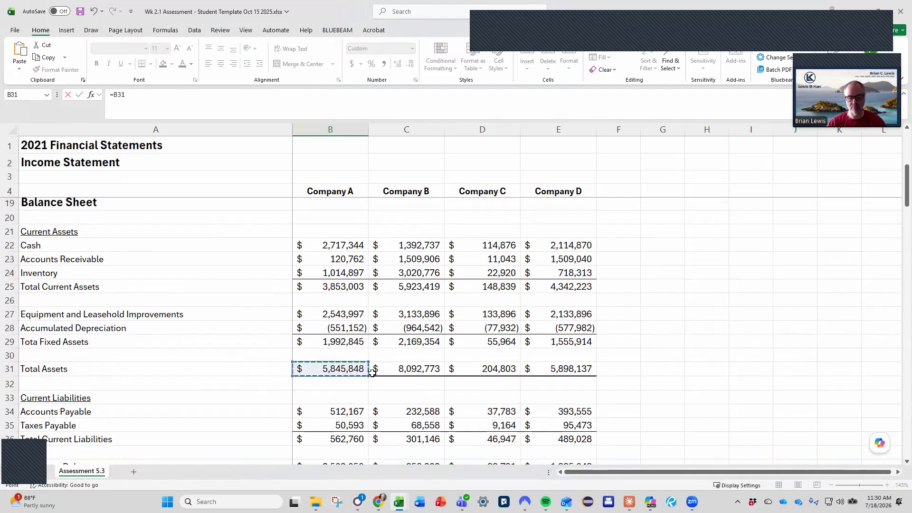
{"action": "type", "text": "/"}
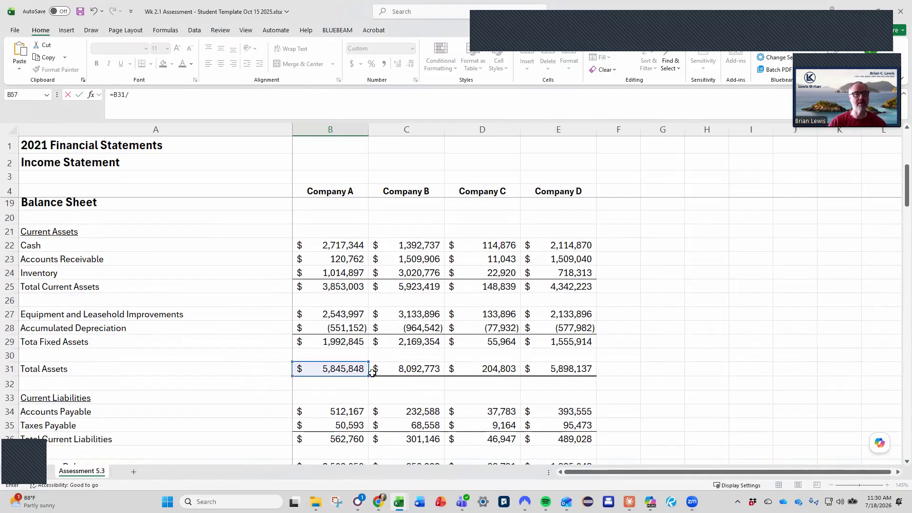
{"action": "key", "text": "Up"}
{"action": "key", "text": "Up"}
{"action": "key", "text": "Up"}
{"action": "key", "text": "Up"}
{"action": "key", "text": "Up"}
{"action": "key", "text": "Up"}
{"action": "key", "text": "Up"}
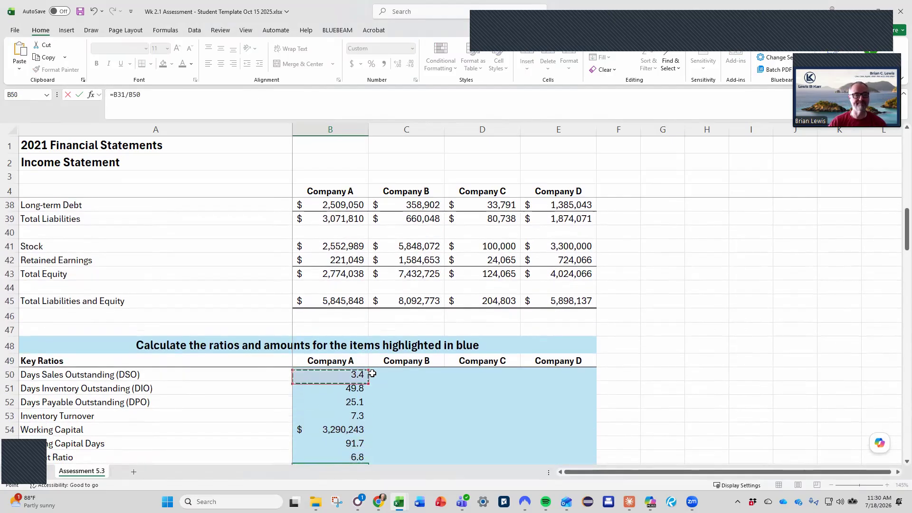
{"action": "key", "text": "Up"}
{"action": "key", "text": "Up"}
{"action": "key", "text": "Up"}
{"action": "key", "text": "Up"}
{"action": "key", "text": "Up"}
{"action": "key", "text": "Up"}
{"action": "key", "text": "Up"}
{"action": "key", "text": "Up"}
{"action": "key", "text": "Down"}
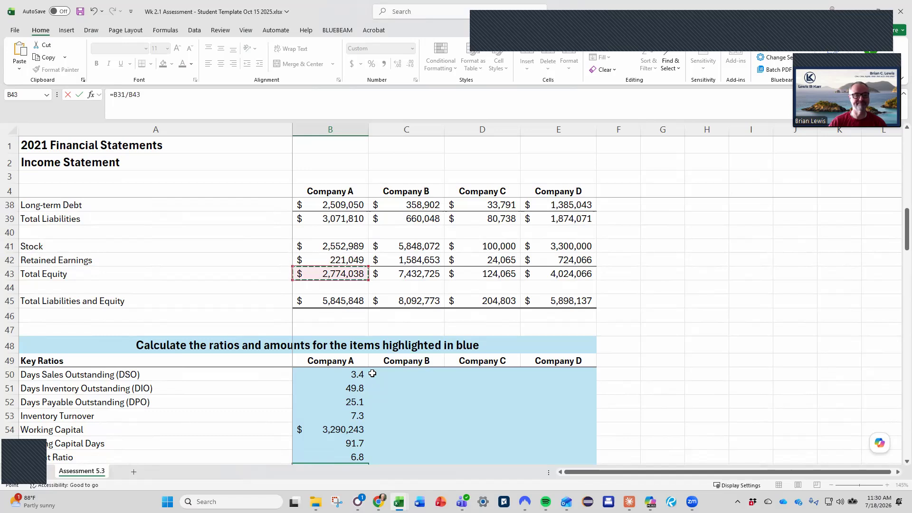
{"action": "key", "text": "Return"}
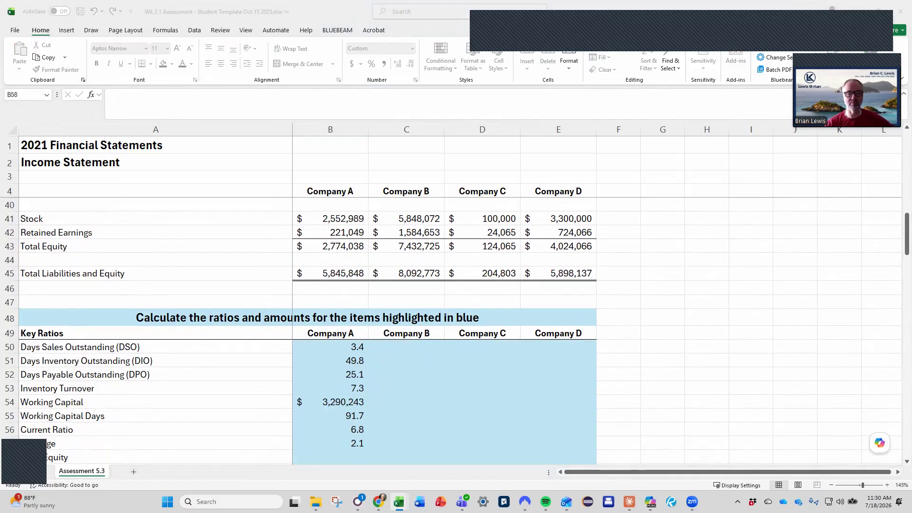
Calculate Company A's Debt/Equity in B58 as total liabilities divided by total equity, using =B39/B43.
{"action": "scroll", "coordinate": [418, 436], "scroll_direction": "down", "scroll_amount": 2}
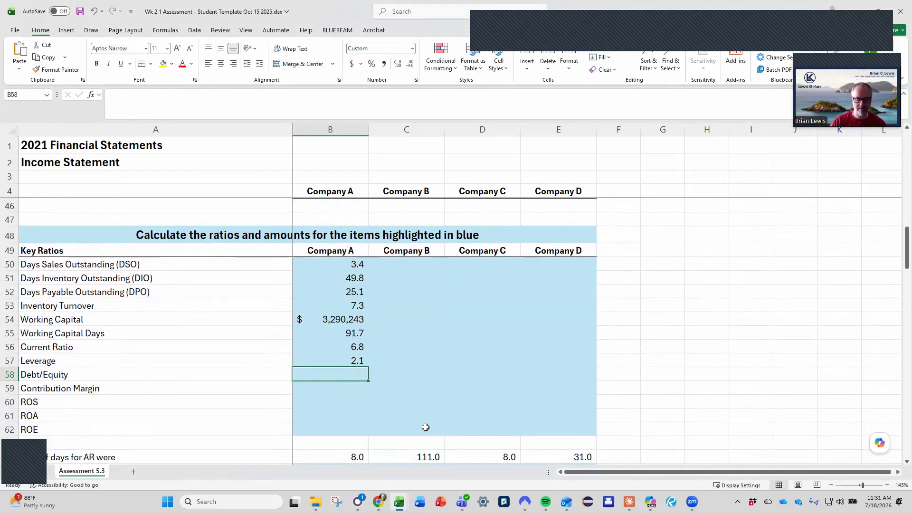
{"action": "type", "text": "="}
{"action": "scroll", "coordinate": [426, 427], "scroll_direction": "up", "scroll_amount": 3}
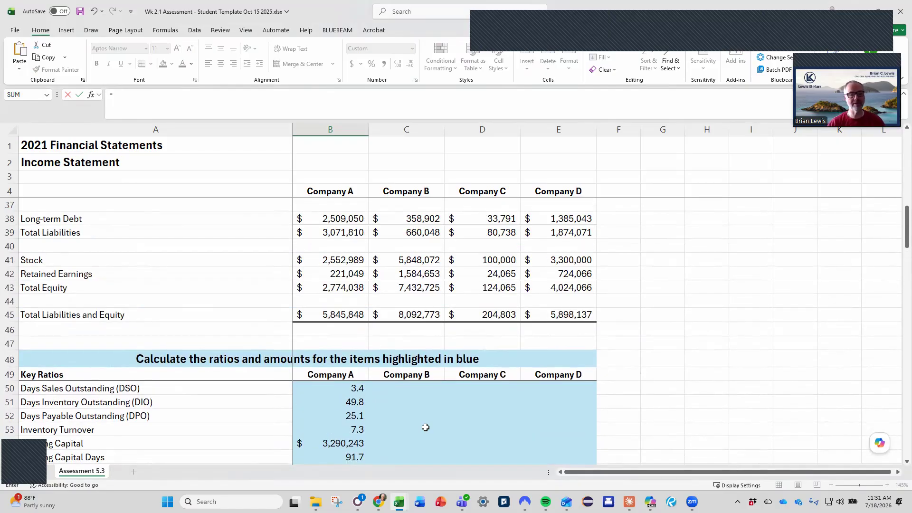
{"action": "scroll", "coordinate": [425, 428], "scroll_direction": "up", "scroll_amount": 1}
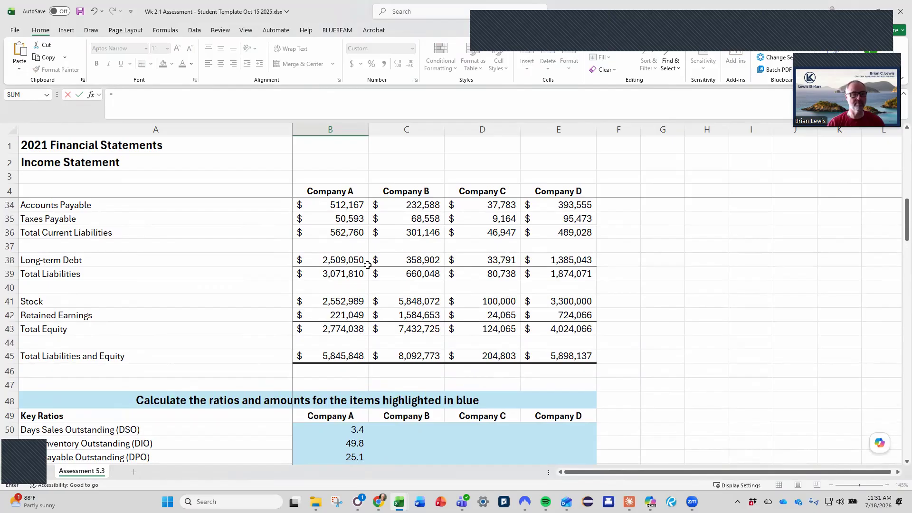
{"action": "left_click", "coordinate": [334, 274]}
{"action": "type", "text": "/"}
{"action": "scroll", "coordinate": [426, 279], "scroll_direction": "down", "scroll_amount": 1}
{"action": "left_click", "coordinate": [327, 288]}
{"action": "key", "text": "Return"}
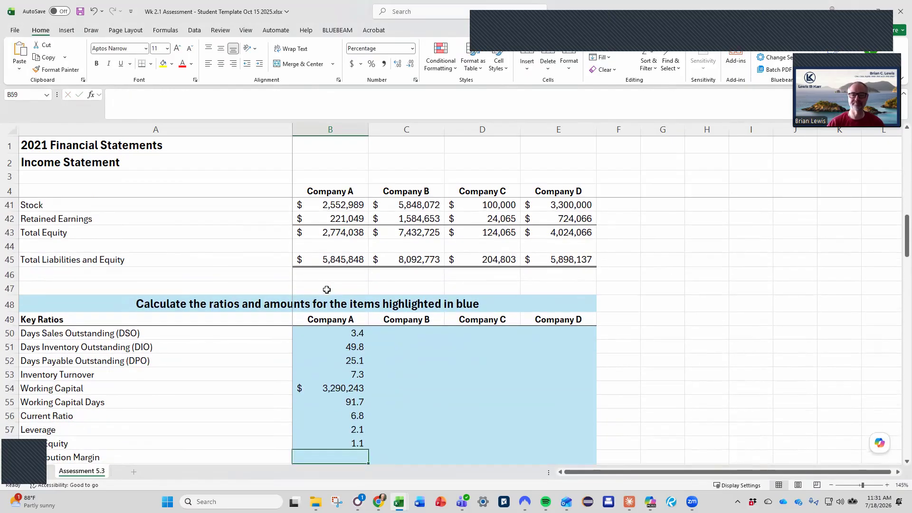
Calculate Company A's Contribution Margin in B59 as gross margin divided by revenue, using =B8/B5.
{"action": "scroll", "coordinate": [327, 290], "scroll_direction": "down", "scroll_amount": 2}
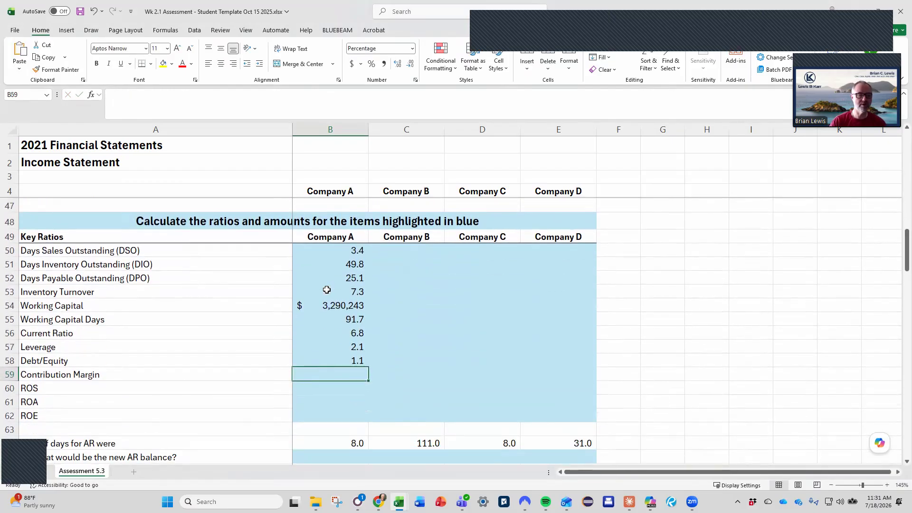
{"action": "type", "text": "="}
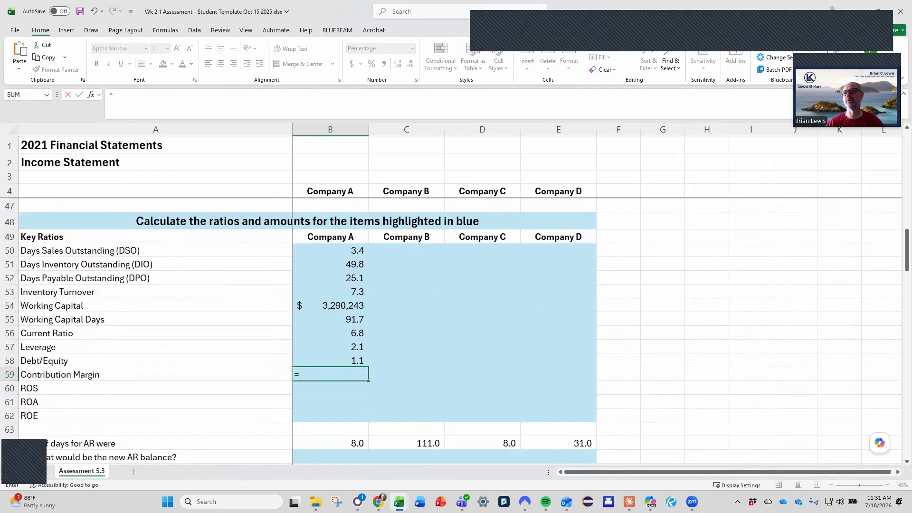
{"action": "scroll", "coordinate": [380, 309], "scroll_direction": "up", "scroll_amount": 12}
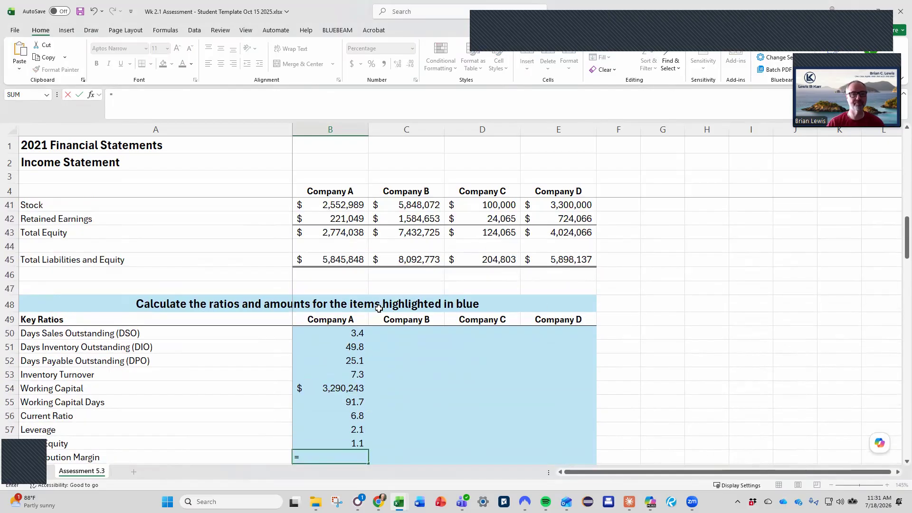
{"action": "scroll", "coordinate": [379, 309], "scroll_direction": "up", "scroll_amount": 2}
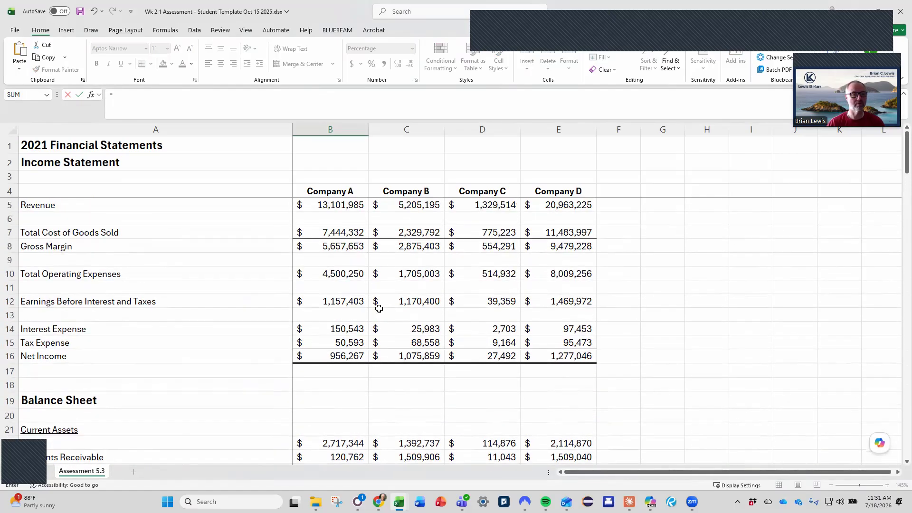
{"action": "left_click", "coordinate": [332, 234]}
{"action": "left_click", "coordinate": [338, 246]}
{"action": "type", "text": "/"}
{"action": "left_click", "coordinate": [339, 205]}
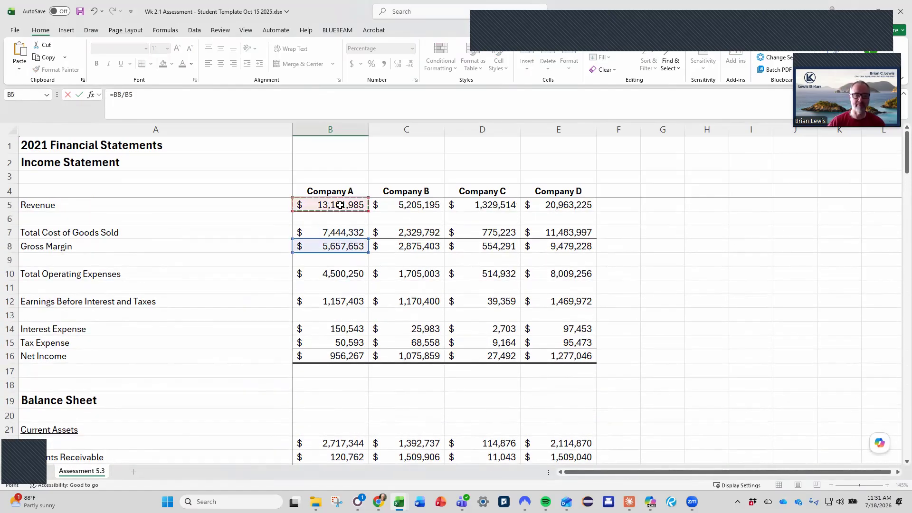
{"action": "key", "text": "Return"}
Calculate Company A's ROS in B60 as net income divided by revenue, using =B16/B5.
{"action": "scroll", "coordinate": [340, 204], "scroll_direction": "down", "scroll_amount": 3}
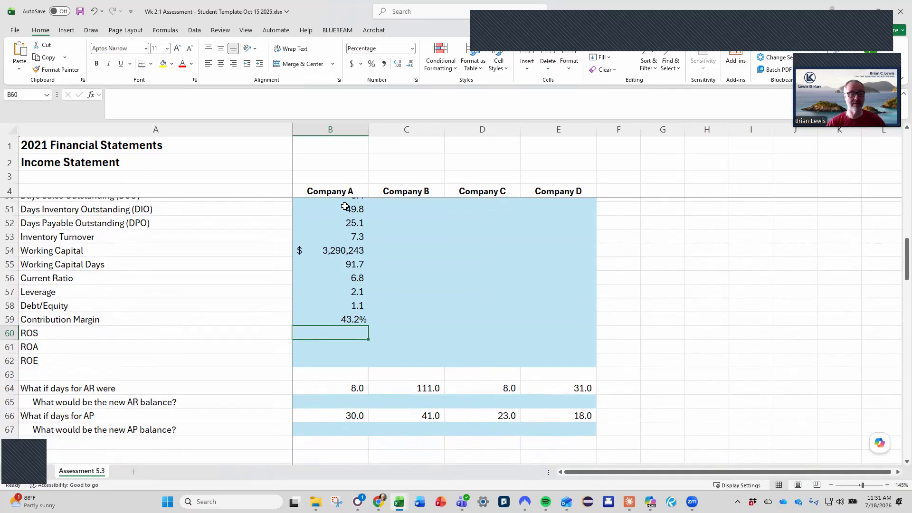
{"action": "left_click", "coordinate": [154, 346]}
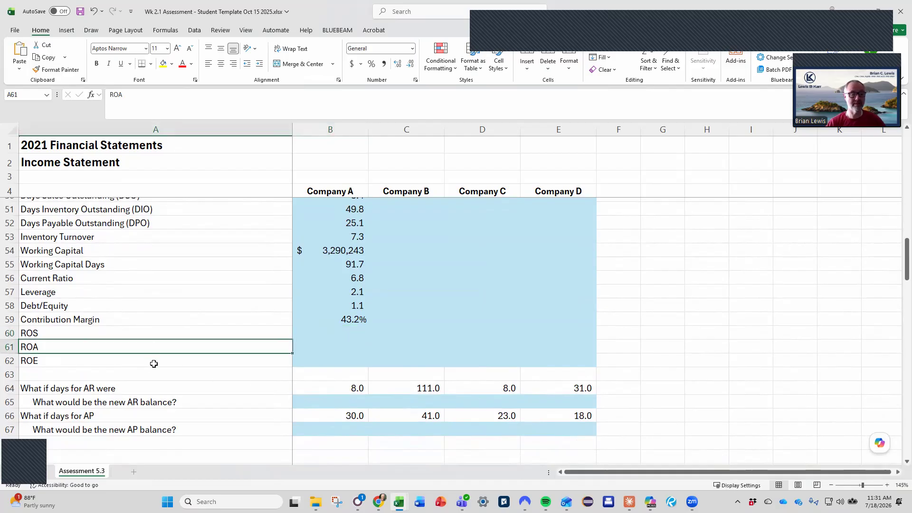
{"action": "left_click", "coordinate": [332, 332]}
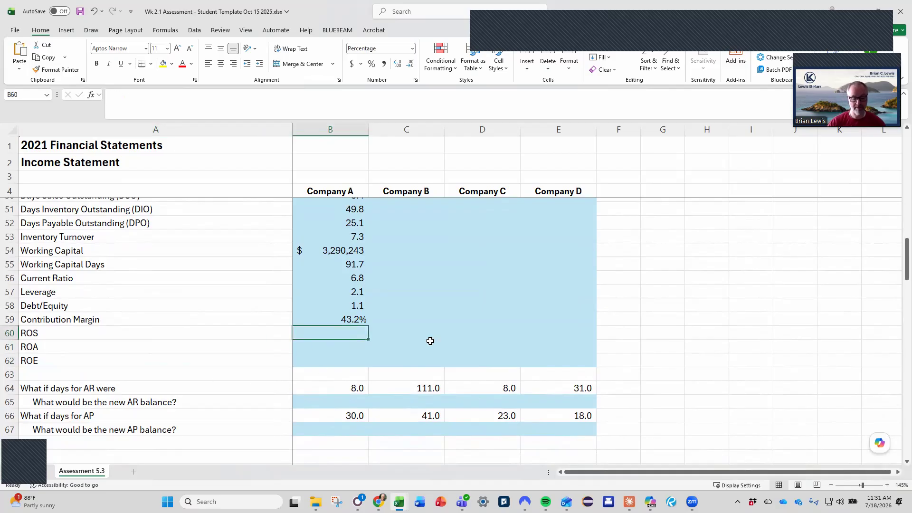
{"action": "type", "text": "="}
{"action": "scroll", "coordinate": [430, 341], "scroll_direction": "up", "scroll_amount": 5}
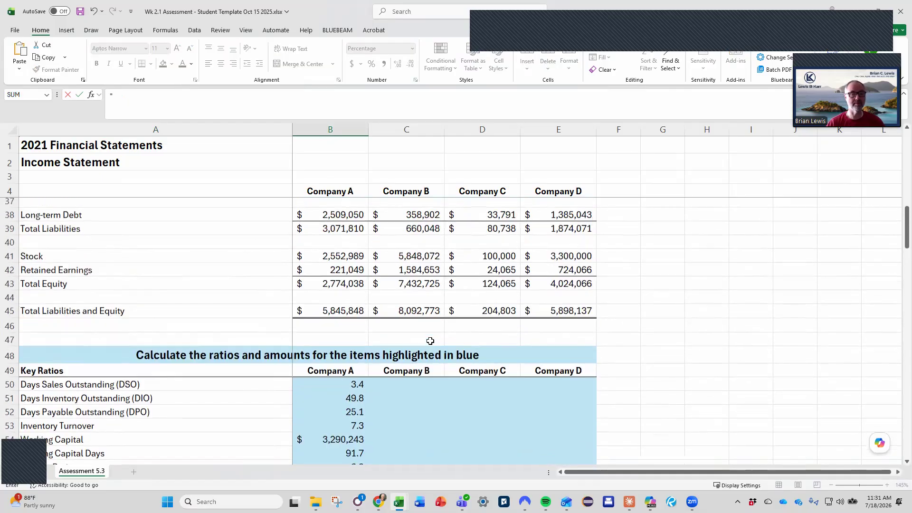
{"action": "scroll", "coordinate": [427, 338], "scroll_direction": "up", "scroll_amount": 8}
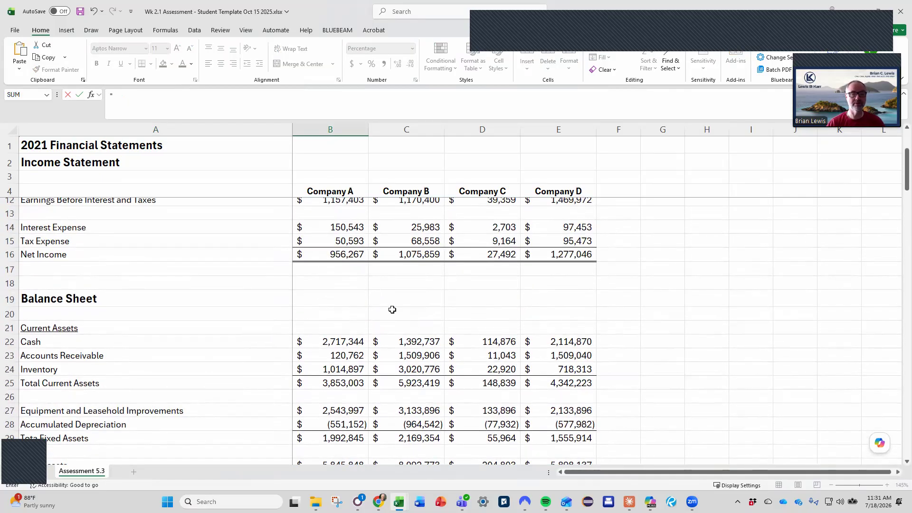
{"action": "left_click", "coordinate": [349, 256]}
{"action": "type", "text": "/"}
{"action": "scroll", "coordinate": [387, 262], "scroll_direction": "down", "scroll_amount": 8}
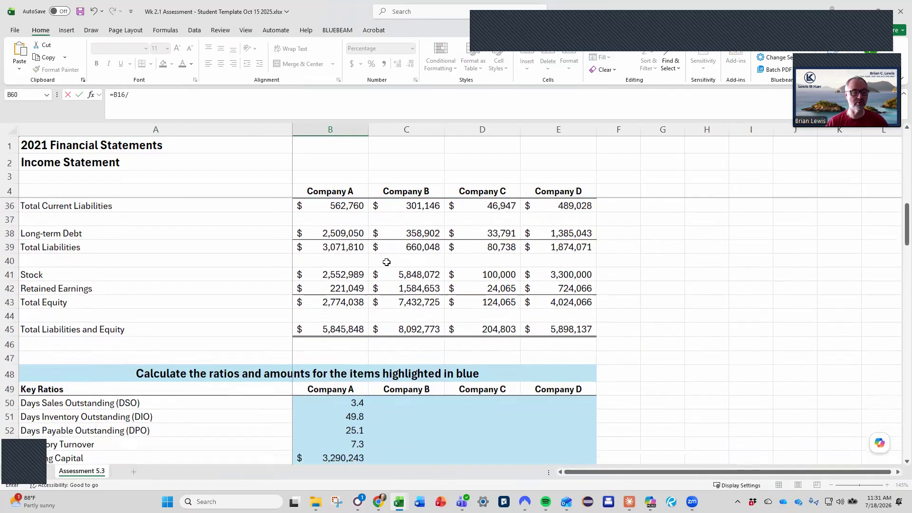
{"action": "scroll", "coordinate": [387, 262], "scroll_direction": "down", "scroll_amount": 4}
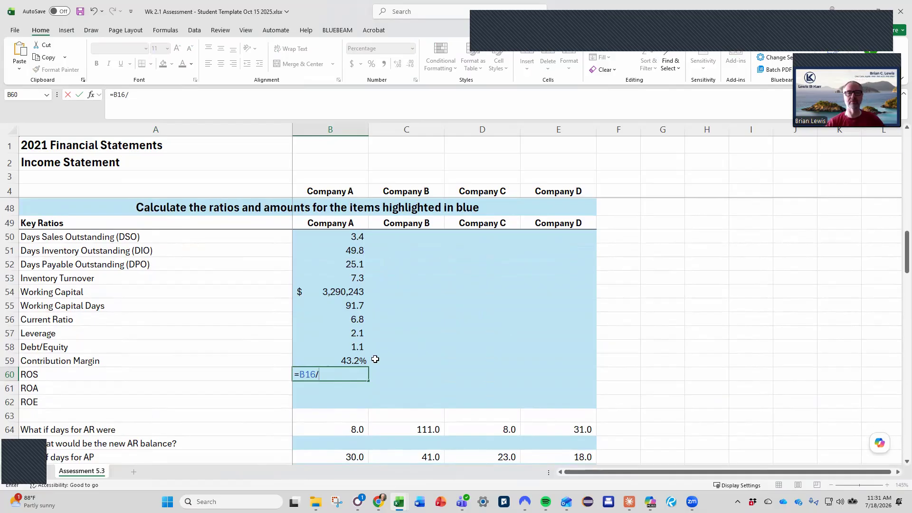
{"action": "scroll", "coordinate": [378, 284], "scroll_direction": "up", "scroll_amount": 9}
{"action": "scroll", "coordinate": [380, 280], "scroll_direction": "down", "scroll_amount": 2}
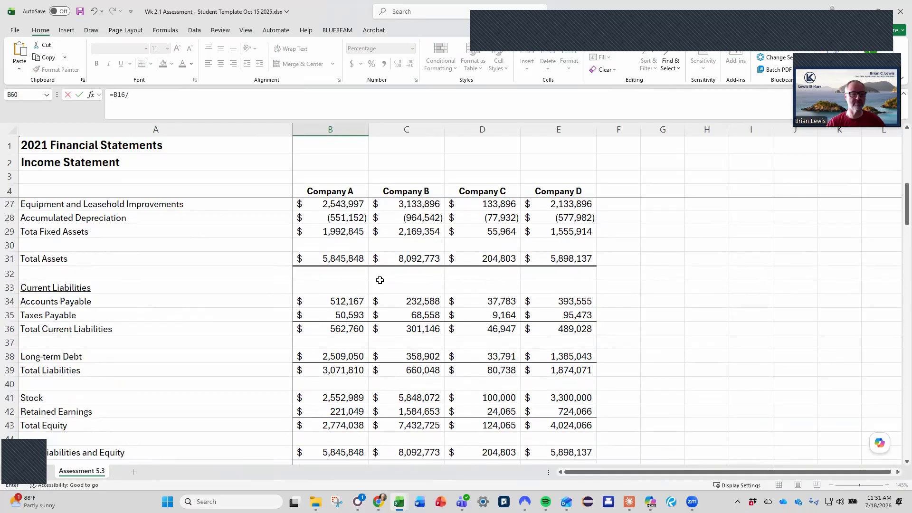
{"action": "scroll", "coordinate": [380, 280], "scroll_direction": "down", "scroll_amount": 2}
{"action": "scroll", "coordinate": [380, 279], "scroll_direction": "up", "scroll_amount": 9}
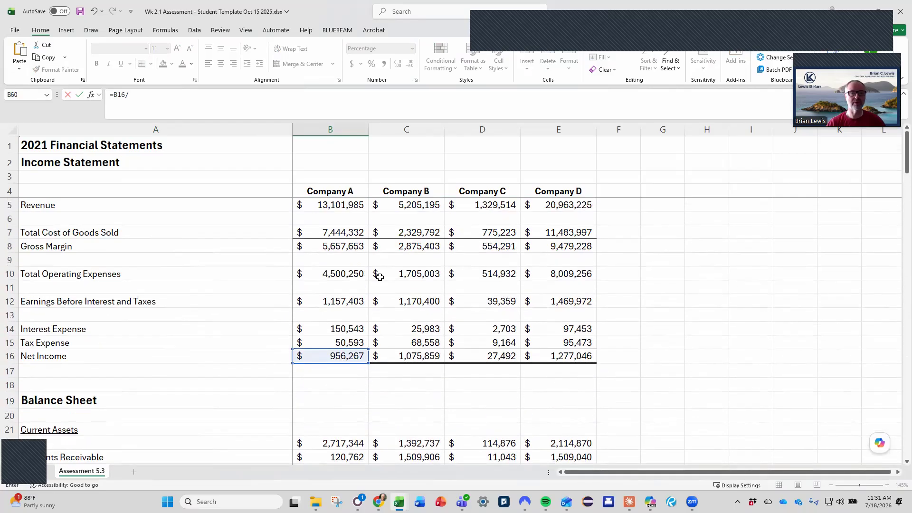
{"action": "left_click", "coordinate": [328, 204]}
{"action": "key", "text": "Return"}
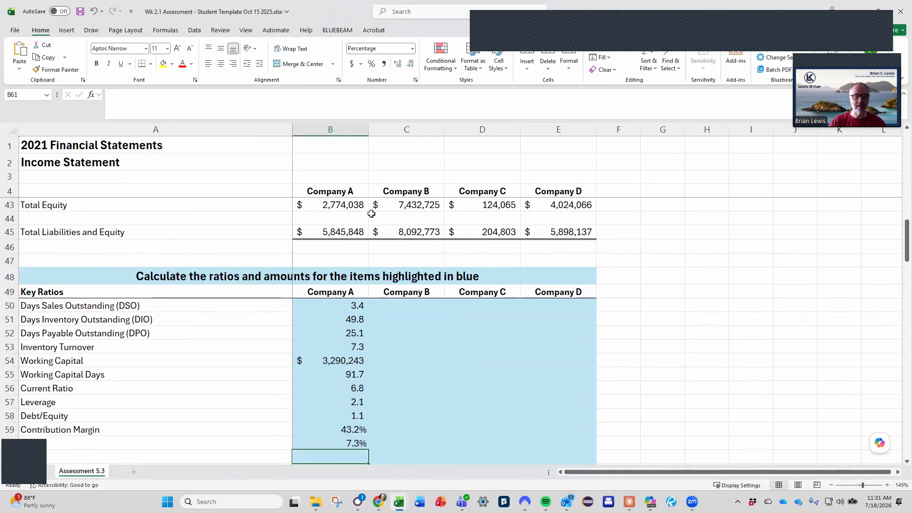
Calculate Company A's ROA in B61 as net income divided by total assets, using =B16/B31.
{"action": "type", "text": "="}
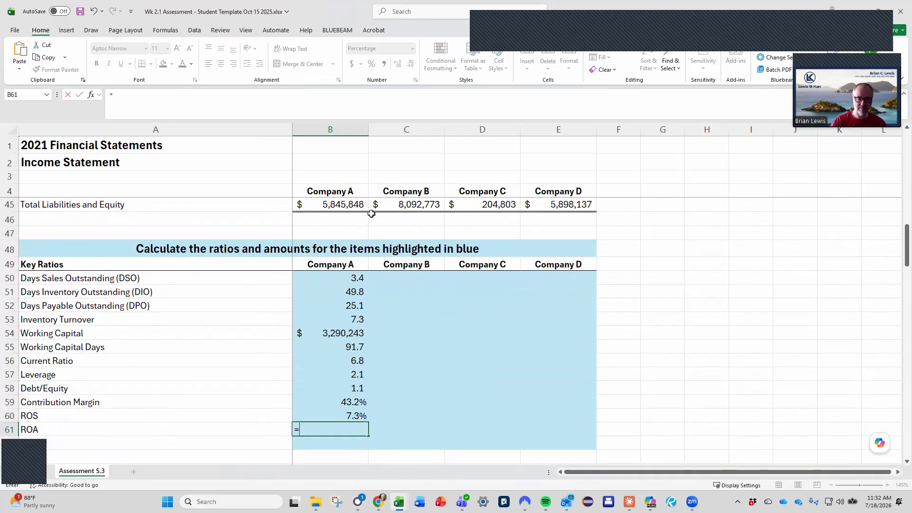
{"action": "scroll", "coordinate": [372, 214], "scroll_direction": "up", "scroll_amount": 13}
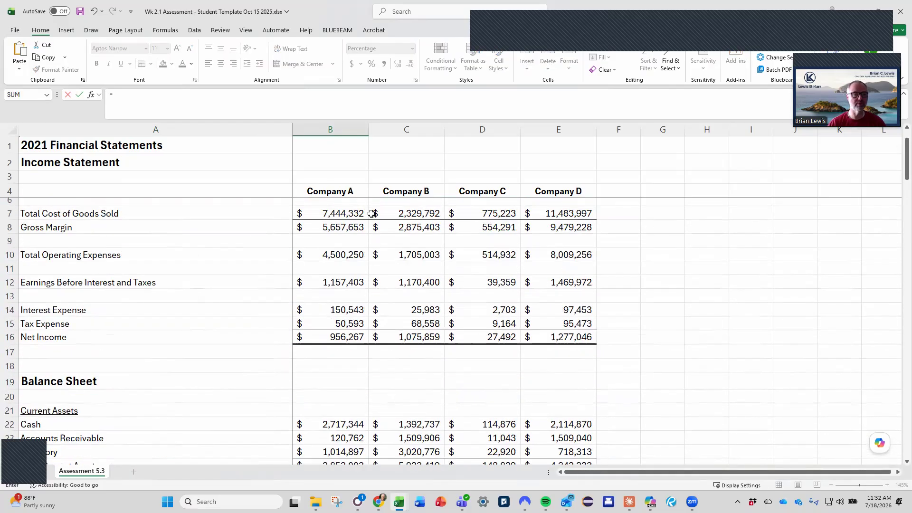
{"action": "scroll", "coordinate": [361, 238], "scroll_direction": "down", "scroll_amount": 4}
{"action": "scroll", "coordinate": [342, 234], "scroll_direction": "up", "scroll_amount": 1}
{"action": "left_click", "coordinate": [342, 235]}
{"action": "type", "text": "/"}
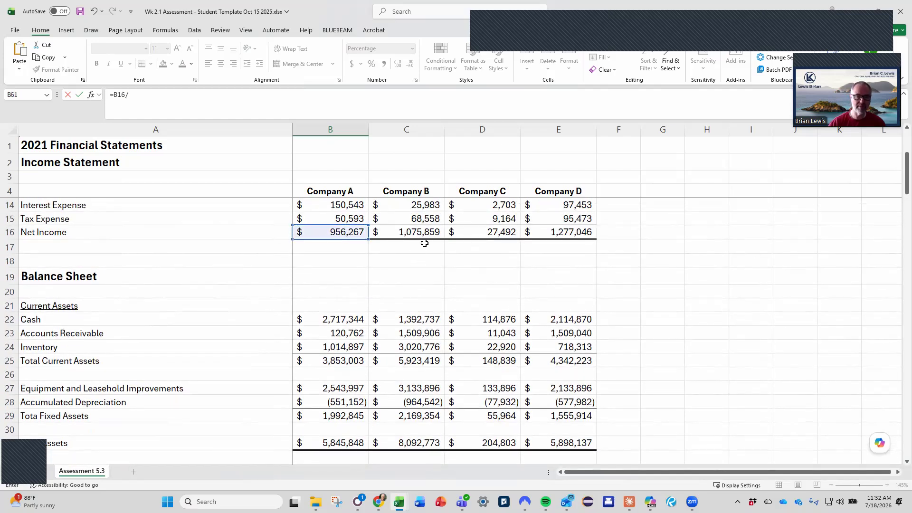
{"action": "left_click", "coordinate": [347, 440]}
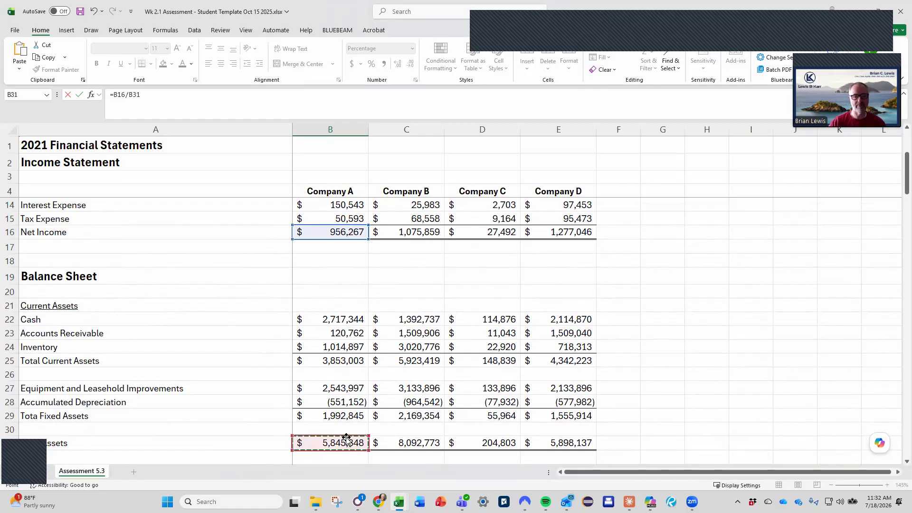
{"action": "key", "text": "Return"}
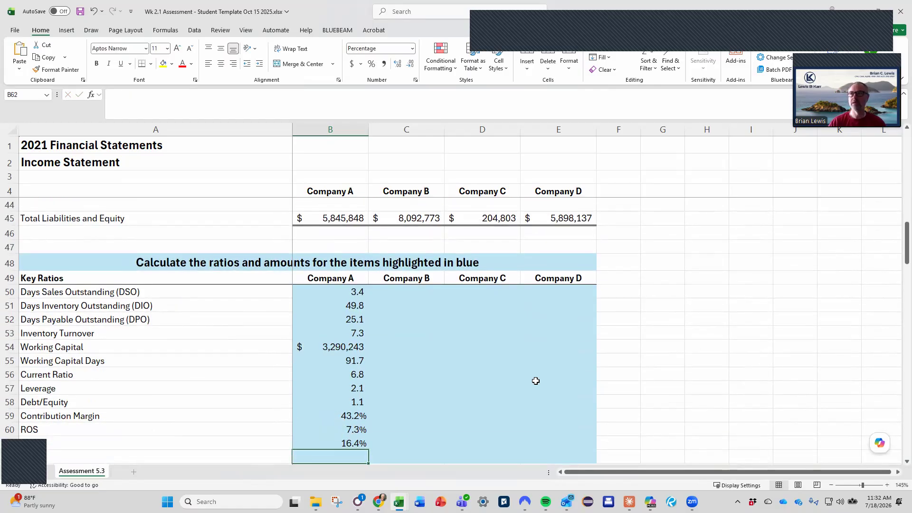
Calculate Company A's ROE in B62 as net income divided by total equity, using =B16/B43.
{"action": "scroll", "coordinate": [535, 381], "scroll_direction": "down", "scroll_amount": 1}
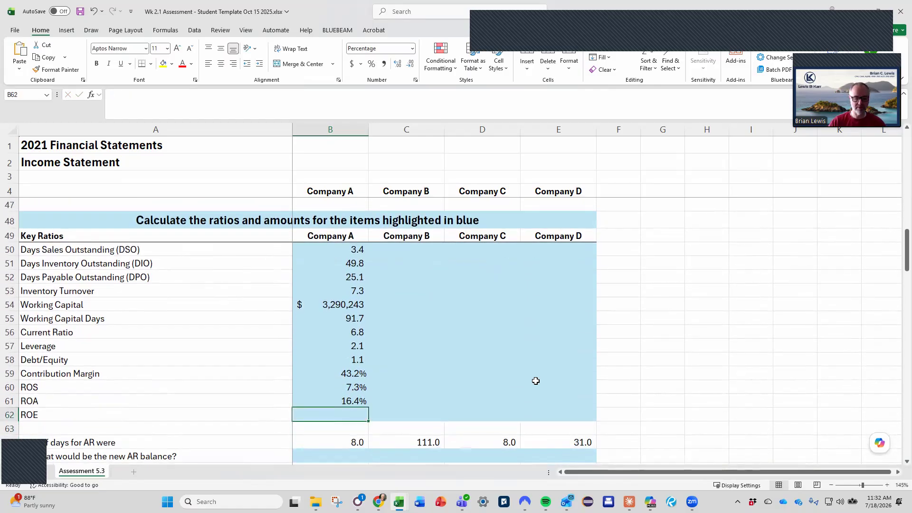
{"action": "type", "text": "="}
{"action": "scroll", "coordinate": [535, 381], "scroll_direction": "up", "scroll_amount": 5}
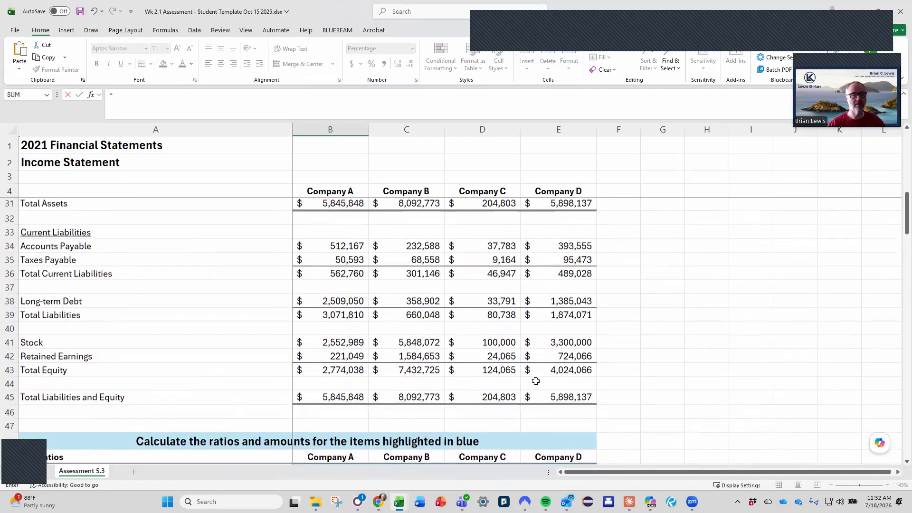
{"action": "scroll", "coordinate": [535, 381], "scroll_direction": "up", "scroll_amount": 6}
{"action": "left_click", "coordinate": [339, 228]}
{"action": "type", "text": "/"}
{"action": "key", "text": "Up"}
{"action": "key", "text": "Up"}
{"action": "key", "text": "Up"}
{"action": "key", "text": "Up"}
{"action": "key", "text": "Up"}
{"action": "key", "text": "Up"}
{"action": "key", "text": "Up"}
{"action": "key", "text": "Up"}
{"action": "key", "text": "Up"}
{"action": "key", "text": "Up"}
{"action": "key", "text": "Up"}
{"action": "key", "text": "Up"}
{"action": "key", "text": "Up"}
{"action": "key", "text": "Up"}
{"action": "key", "text": "Up"}
{"action": "key", "text": "Up"}
{"action": "key", "text": "Up"}
{"action": "key", "text": "Up"}
{"action": "key", "text": "Up"}
{"action": "key", "text": "Return"}
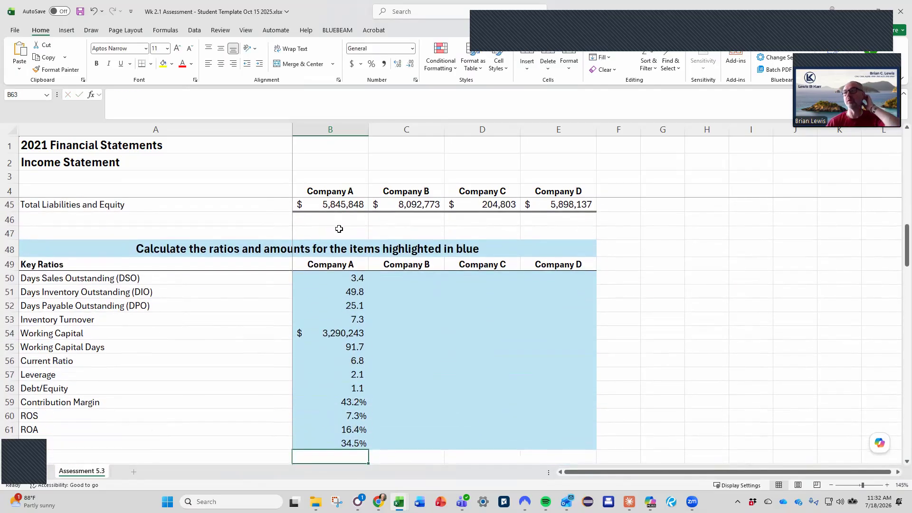
Review Company A's completed key ratios in B50:B62 and examine the DSO formula in B50.
{"action": "left_click", "coordinate": [375, 413]}
{"action": "scroll", "coordinate": [373, 408], "scroll_direction": "up", "scroll_amount": 1}
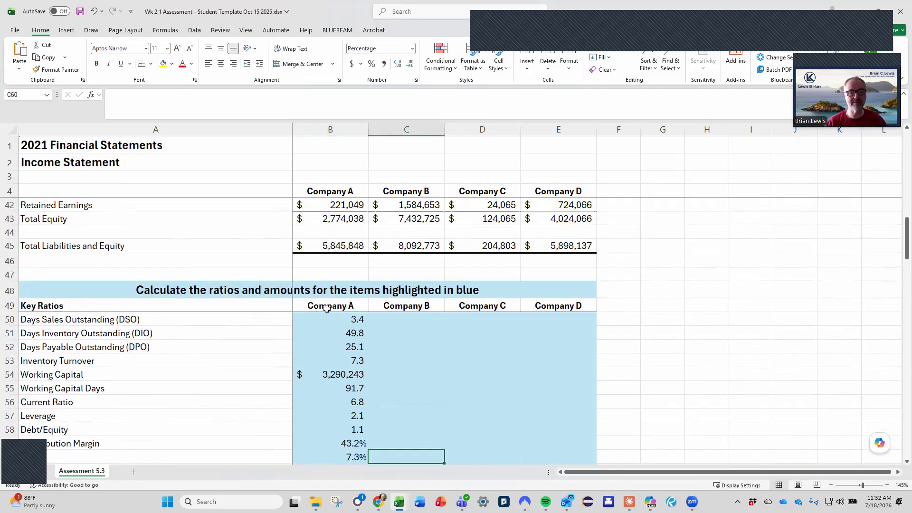
{"action": "left_click_drag", "start_coordinate": [320, 317], "coordinate": [316, 457]}
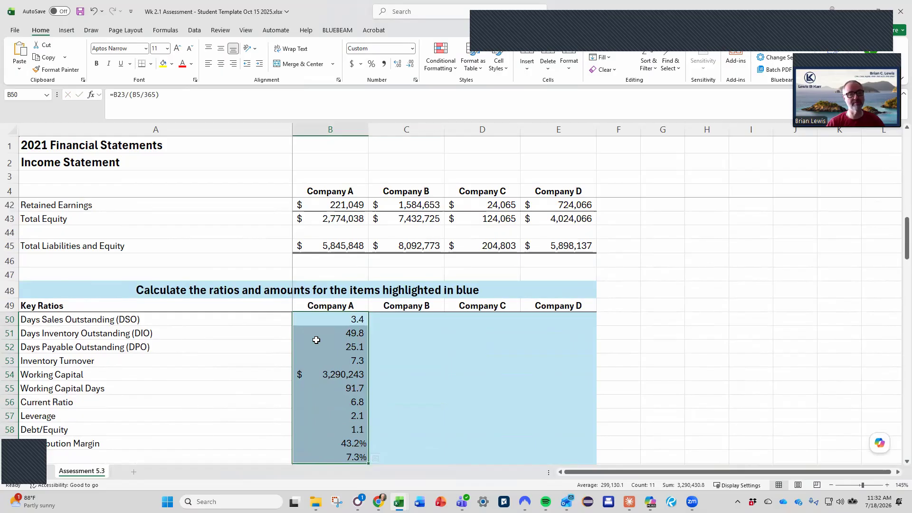
{"action": "scroll", "coordinate": [498, 359], "scroll_direction": "down", "scroll_amount": 3}
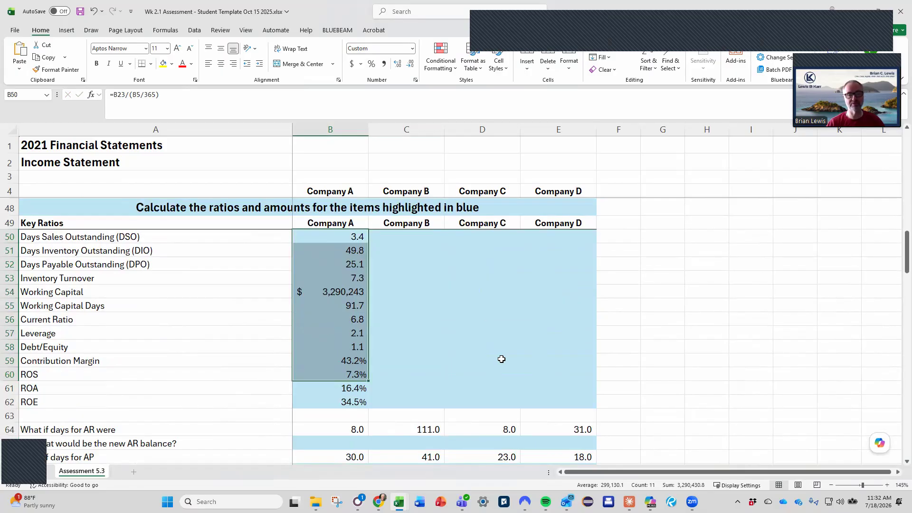
{"action": "left_click", "coordinate": [363, 361]}
{"action": "left_click", "coordinate": [362, 388]}
{"action": "left_click", "coordinate": [356, 402]}
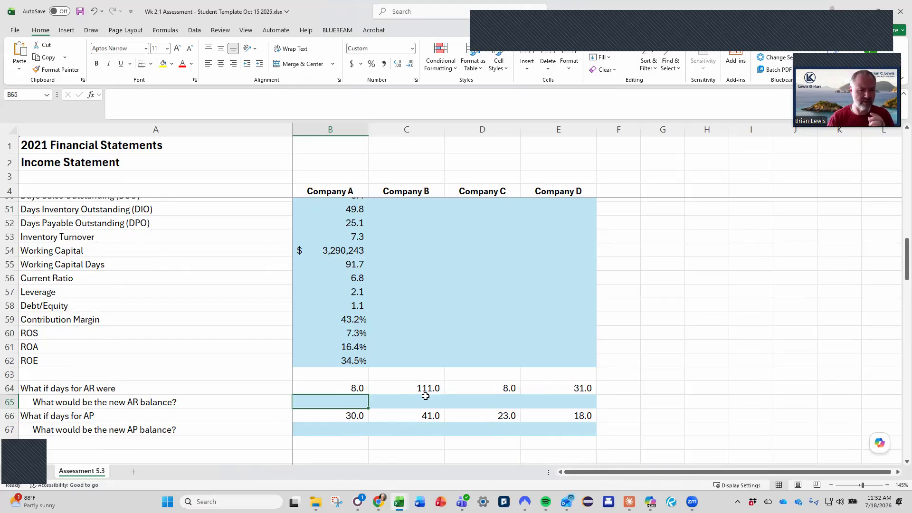
{"action": "scroll", "coordinate": [425, 396], "scroll_direction": "up", "scroll_amount": 1}
{"action": "left_click", "coordinate": [307, 238]}
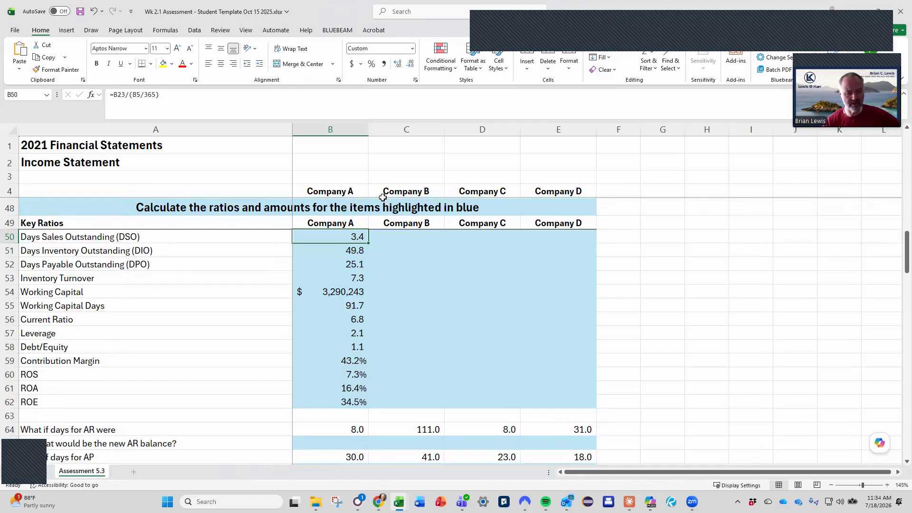
Calculate Company A's new AR balance in B65 as what-if AR days times daily revenue, using =B64*(B5/365).
{"action": "scroll", "coordinate": [382, 198], "scroll_direction": "down", "scroll_amount": 2}
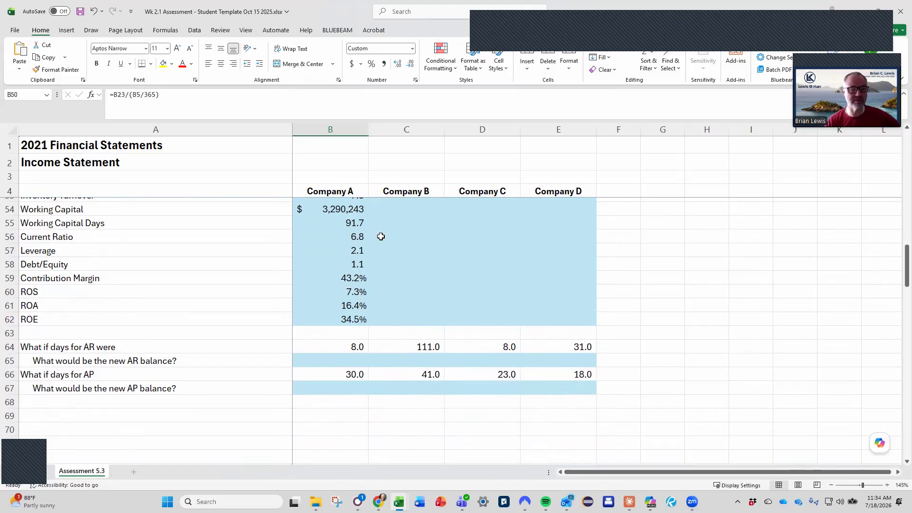
{"action": "left_click", "coordinate": [347, 364]}
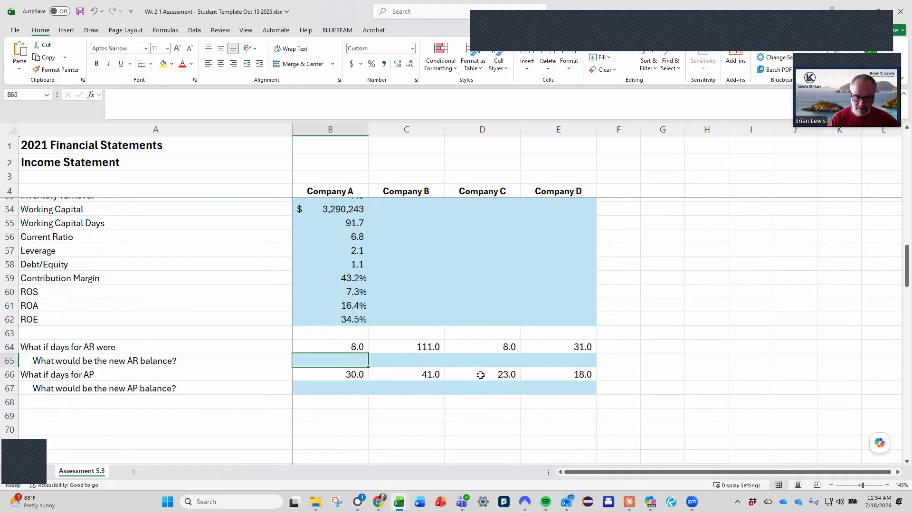
{"action": "type", "text": "="}
{"action": "key", "text": "Up"}
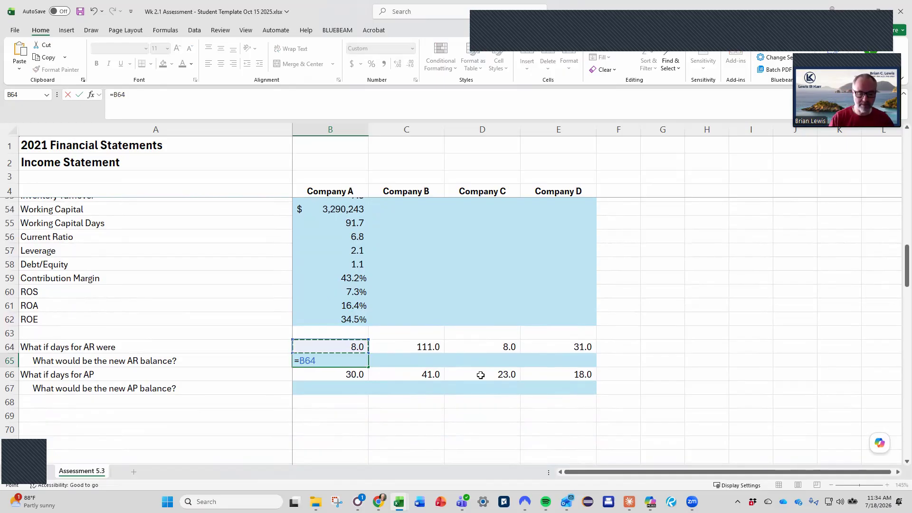
{"action": "type", "text": "*"}
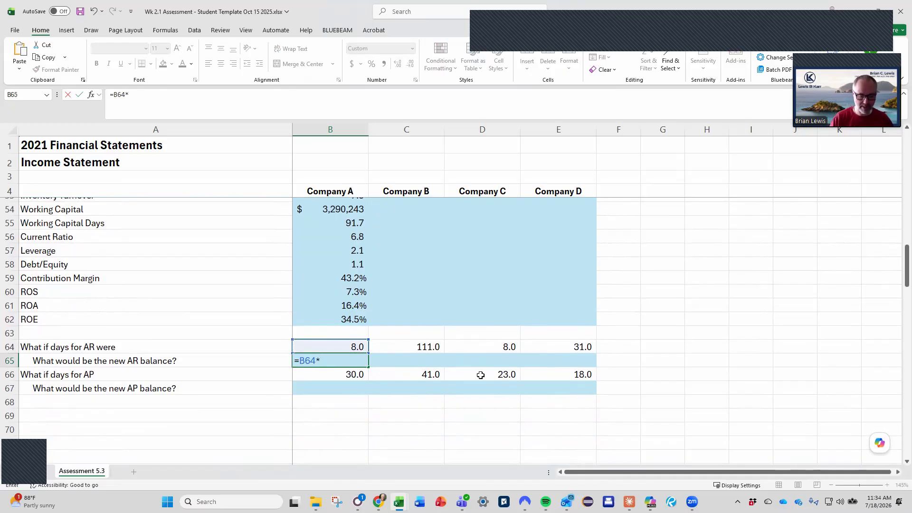
{"action": "type", "text": "("}
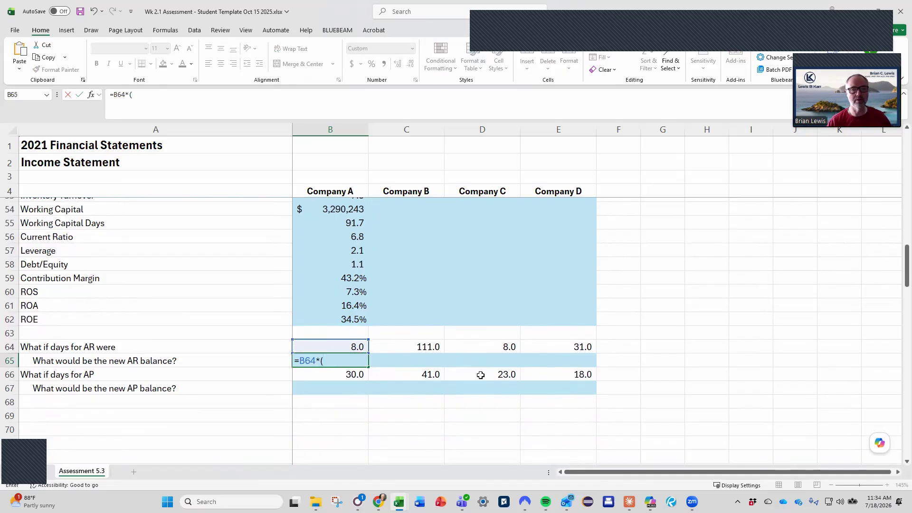
{"action": "scroll", "coordinate": [481, 376], "scroll_direction": "up", "scroll_amount": 16}
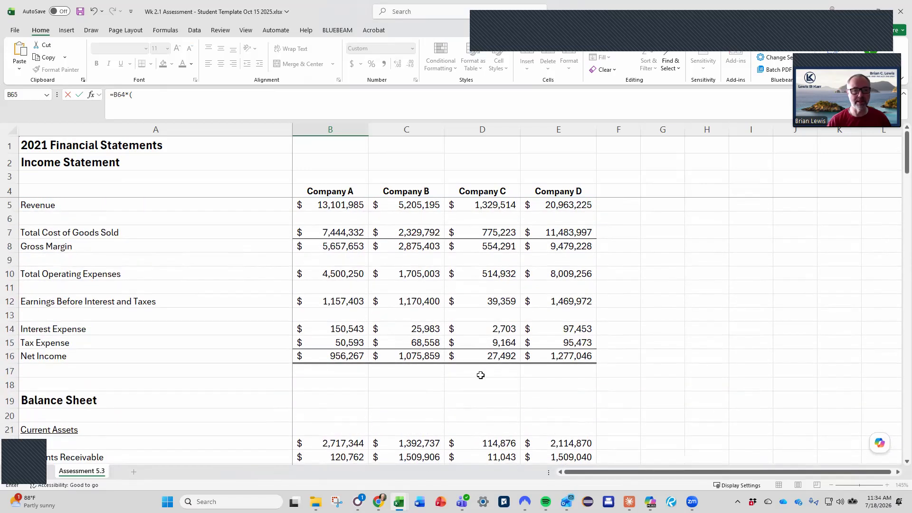
{"action": "left_click", "coordinate": [339, 207]}
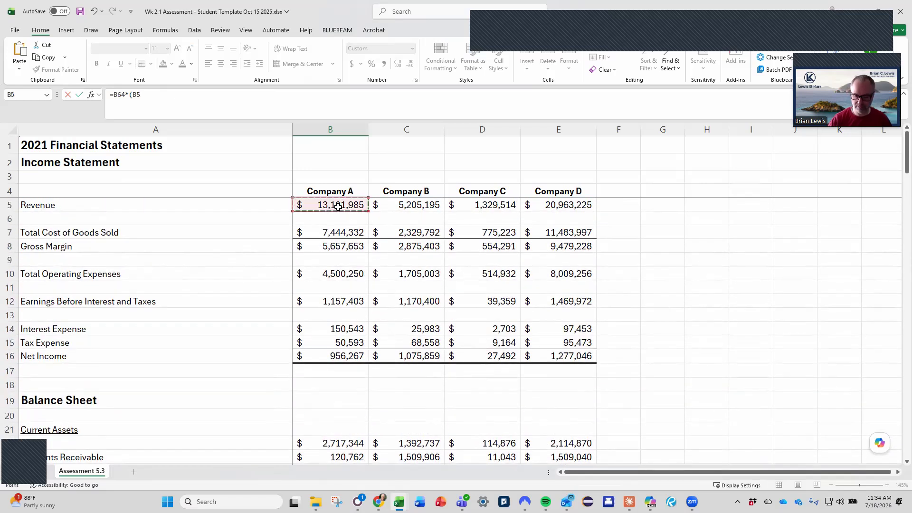
{"action": "type", "text": "/36"}
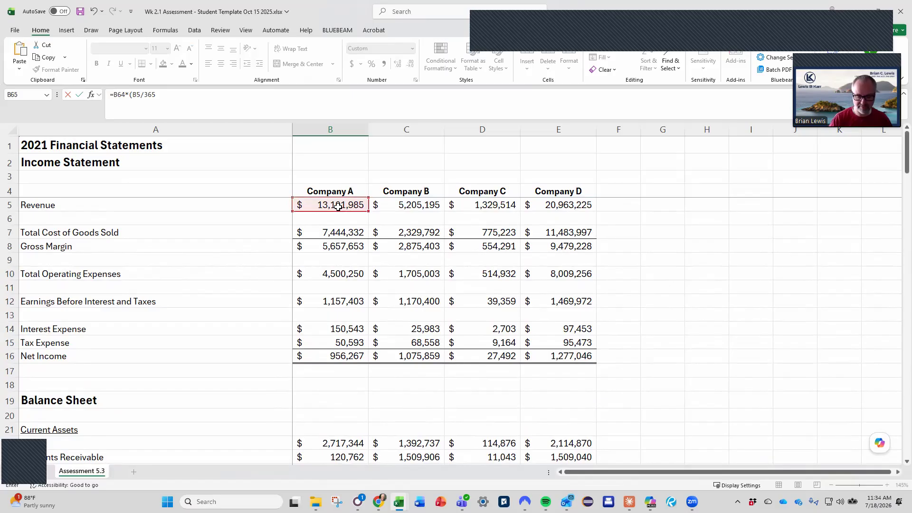
{"action": "type", "text": "5"}
{"action": "key", "text": "Return"}
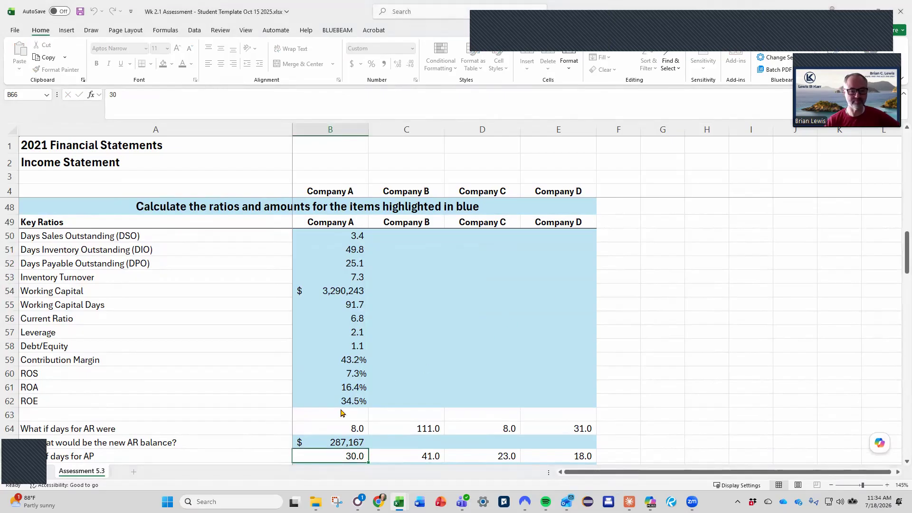
{"action": "scroll", "coordinate": [361, 399], "scroll_direction": "down", "scroll_amount": 2}
{"action": "left_click", "coordinate": [340, 387]}
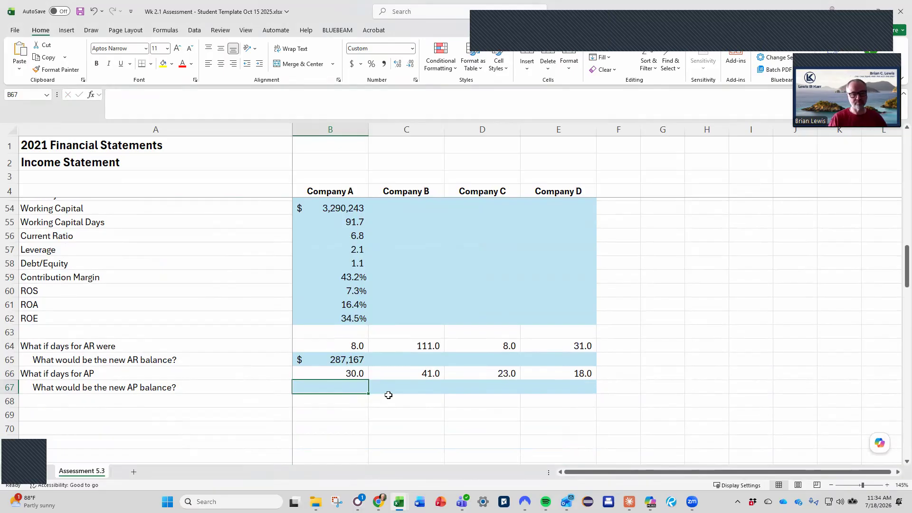
{"action": "type", "text": "="}
{"action": "key", "text": "Up"}
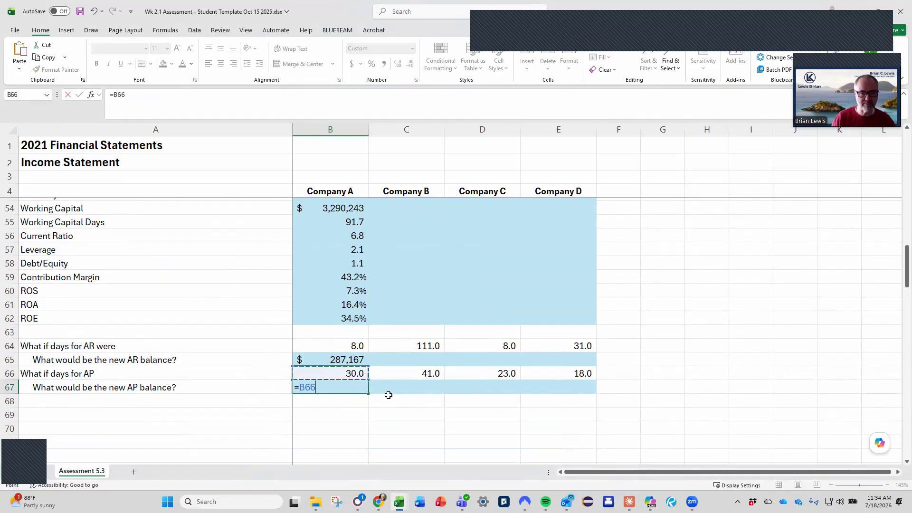
{"action": "type", "text": "*"}
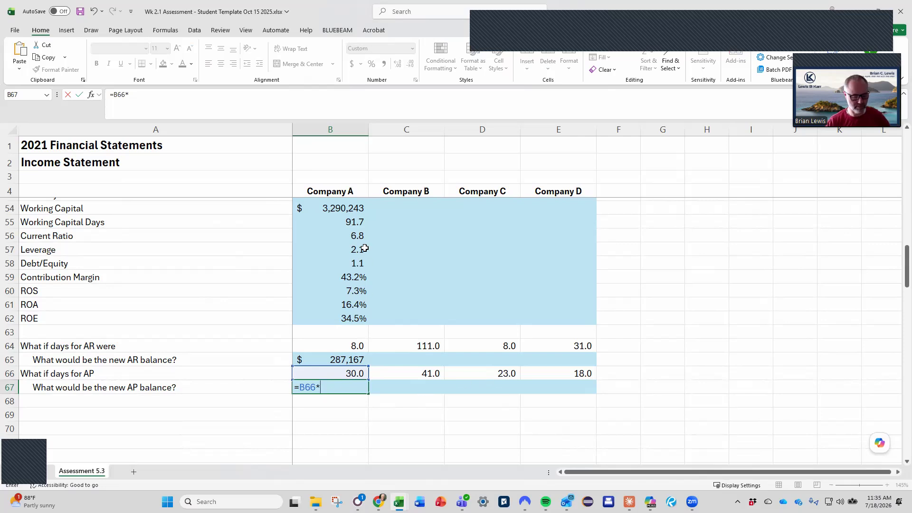
{"action": "key", "text": "Escape"}
Examine Company A's DPO formula in B52 and the accounts payable and cost of goods sold cells it references.
{"action": "scroll", "coordinate": [364, 248], "scroll_direction": "up", "scroll_amount": 2}
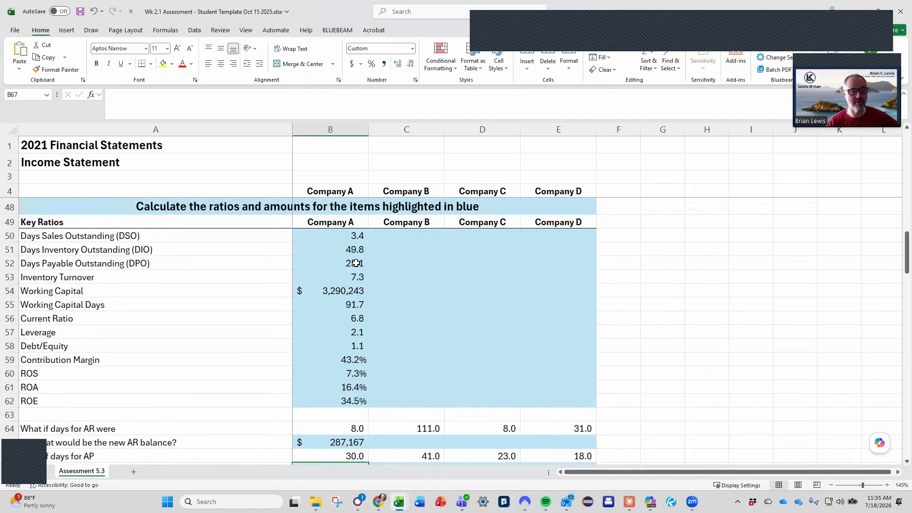
{"action": "left_click", "coordinate": [347, 266]}
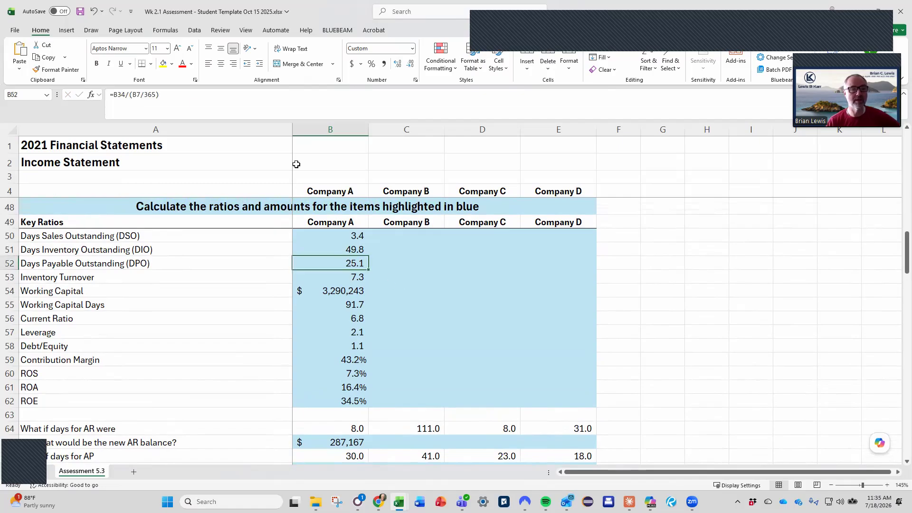
{"action": "key", "text": "F2"}
{"action": "scroll", "coordinate": [439, 267], "scroll_direction": "up", "scroll_amount": 11}
{"action": "scroll", "coordinate": [439, 267], "scroll_direction": "down", "scroll_amount": 1}
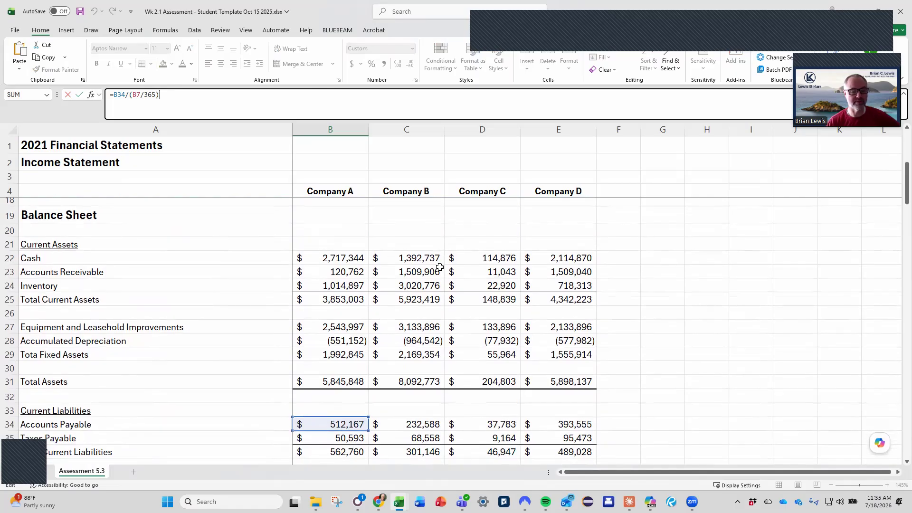
{"action": "scroll", "coordinate": [439, 267], "scroll_direction": "up", "scroll_amount": 4}
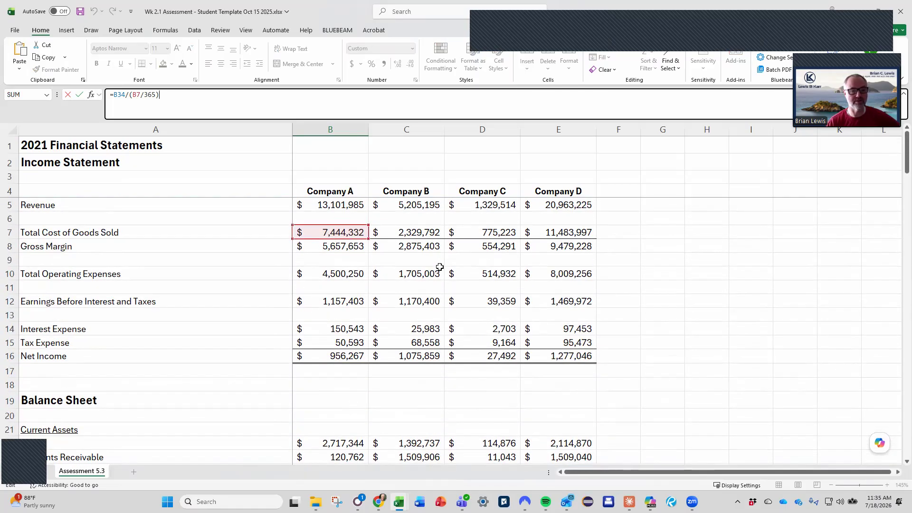
{"action": "scroll", "coordinate": [439, 266], "scroll_direction": "down", "scroll_amount": 7}
{"action": "scroll", "coordinate": [439, 267], "scroll_direction": "down", "scroll_amount": 9}
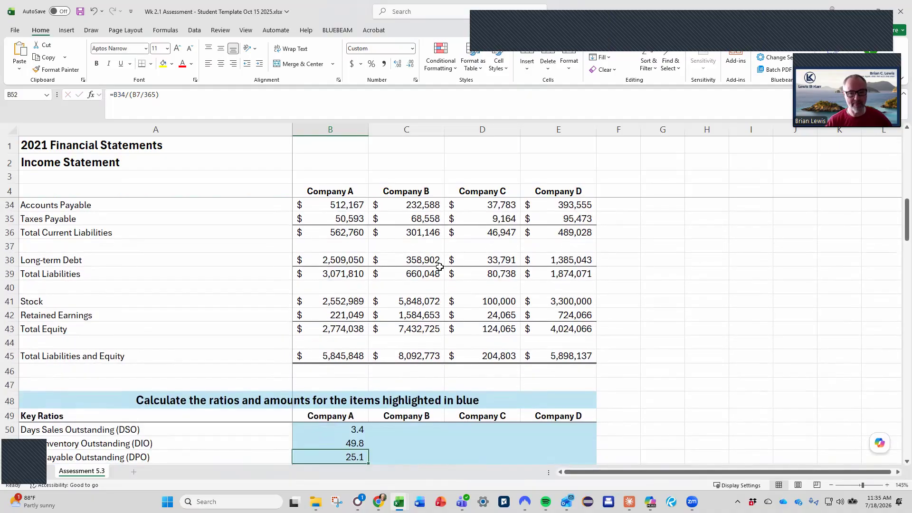
{"action": "key", "text": "Escape"}
Calculate Company A's new AP balance in B67 as what-if AP days times daily cost of goods sold, using =B66*(B7/365), and save the workbook.
{"action": "left_click", "coordinate": [351, 412]}
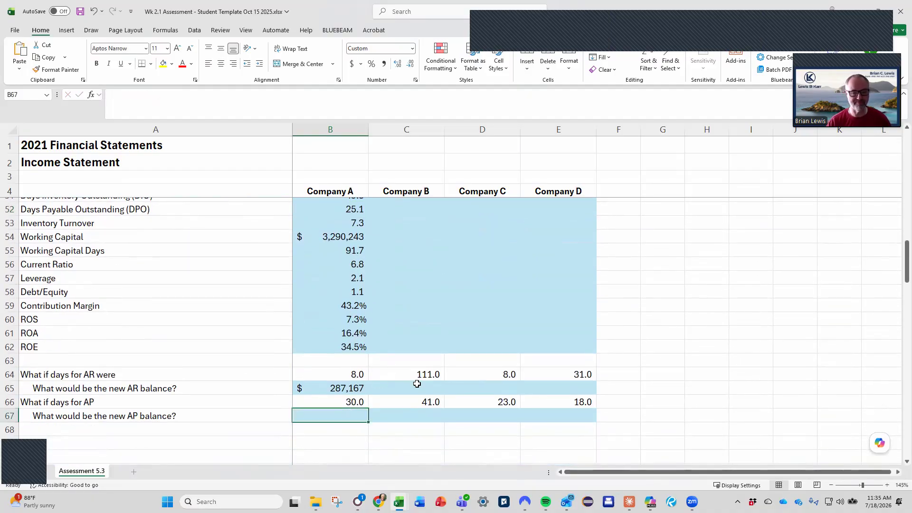
{"action": "type", "text": "="}
{"action": "key", "text": "Up"}
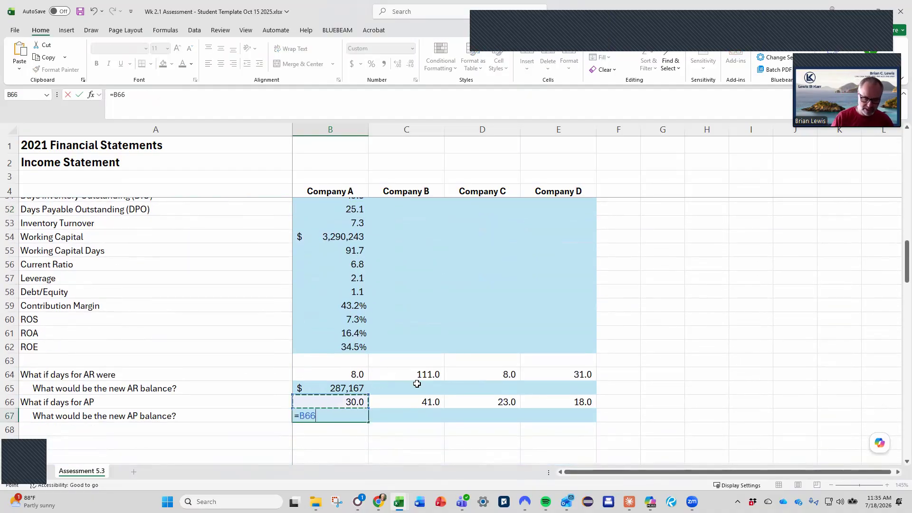
{"action": "type", "text": "*"}
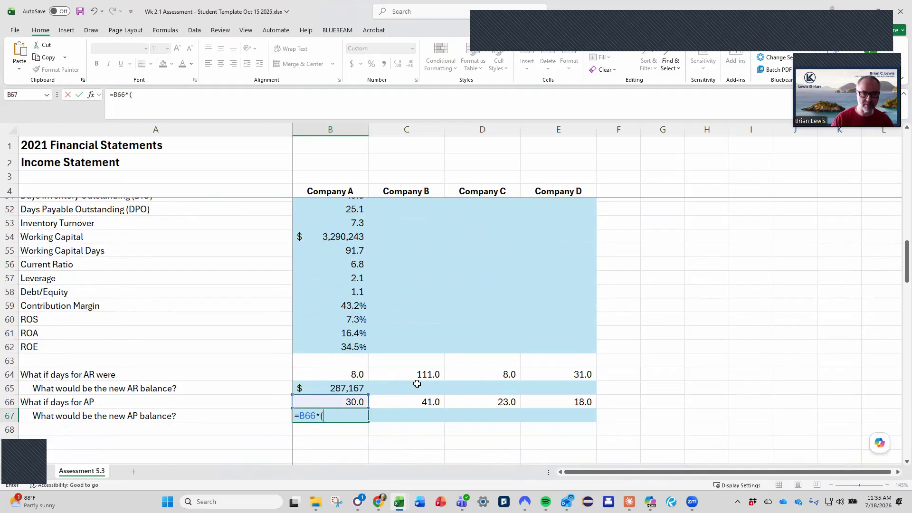
{"action": "scroll", "coordinate": [416, 384], "scroll_direction": "up", "scroll_amount": 15}
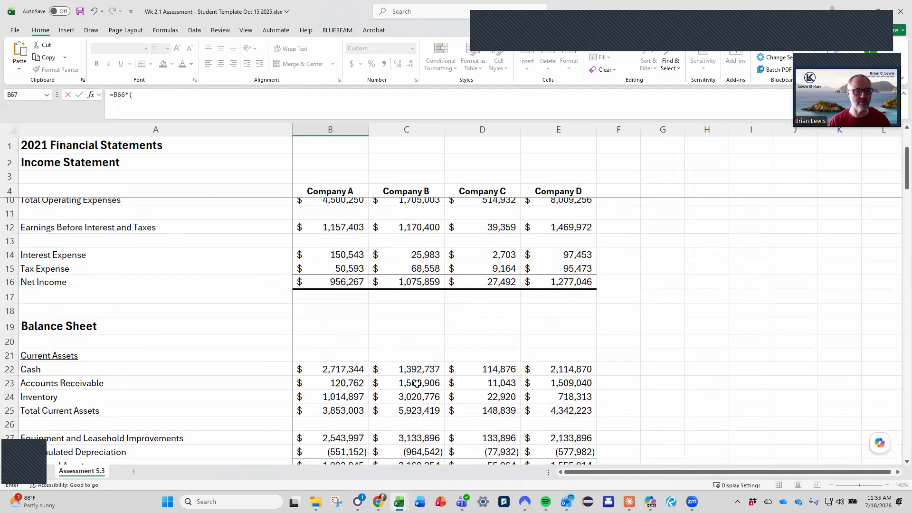
{"action": "left_click", "coordinate": [345, 232]}
{"action": "type", "text": "/365)"}
{"action": "key", "text": "ctrl+Return"}
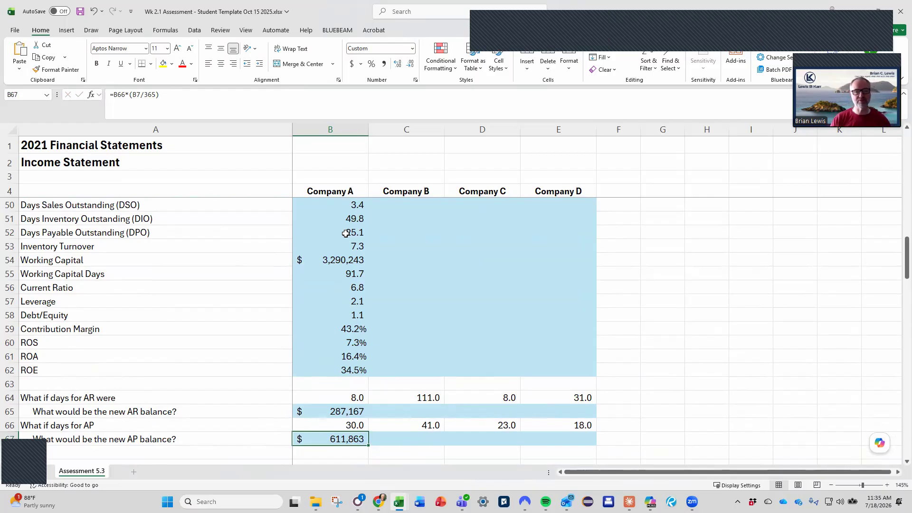
{"action": "key", "text": "ctrl+s"}
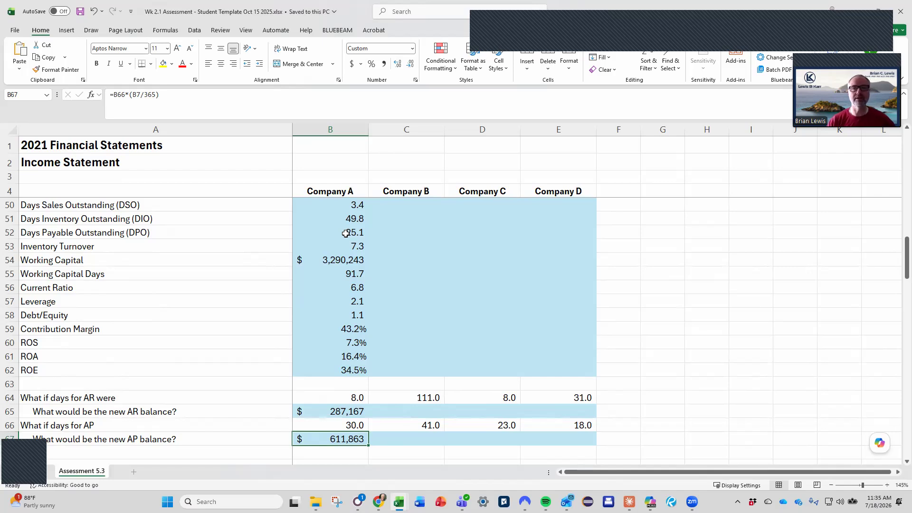
{"action": "left_click", "coordinate": [872, 33]}
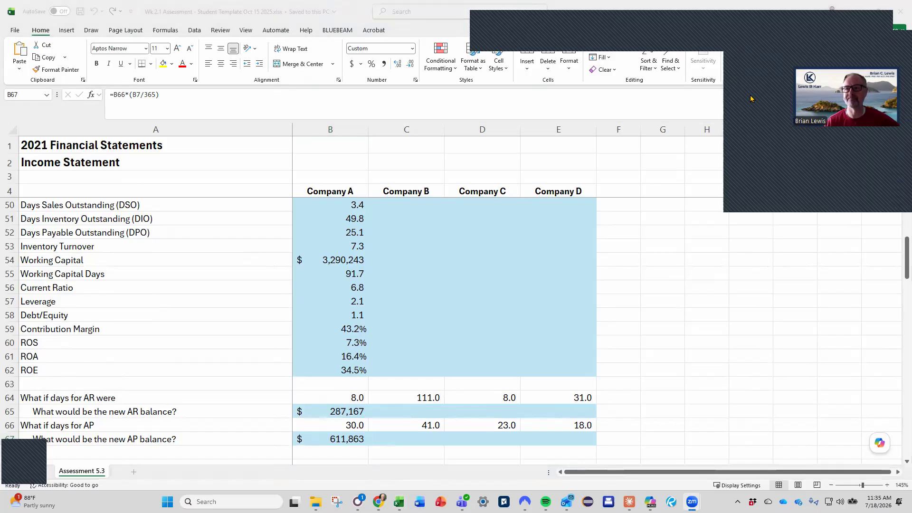